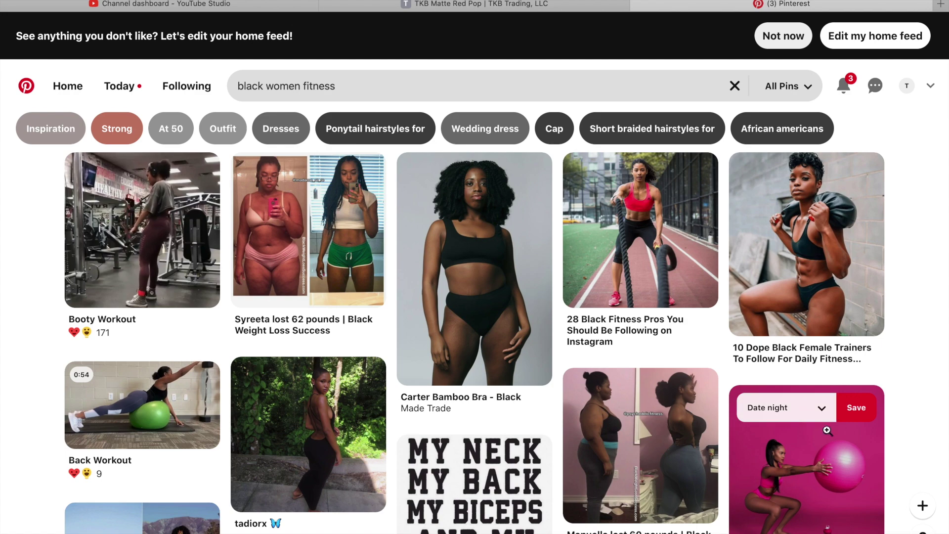
Step: Save the "Black Fitness Women" pin image with the pink exercise ball to the Desktop — iCloud folder
{"action": "scroll", "coordinate": [644, 447], "scroll_direction": "down", "scroll_amount": 1}
{"action": "scroll", "coordinate": [643, 447], "scroll_direction": "down", "scroll_amount": 5}
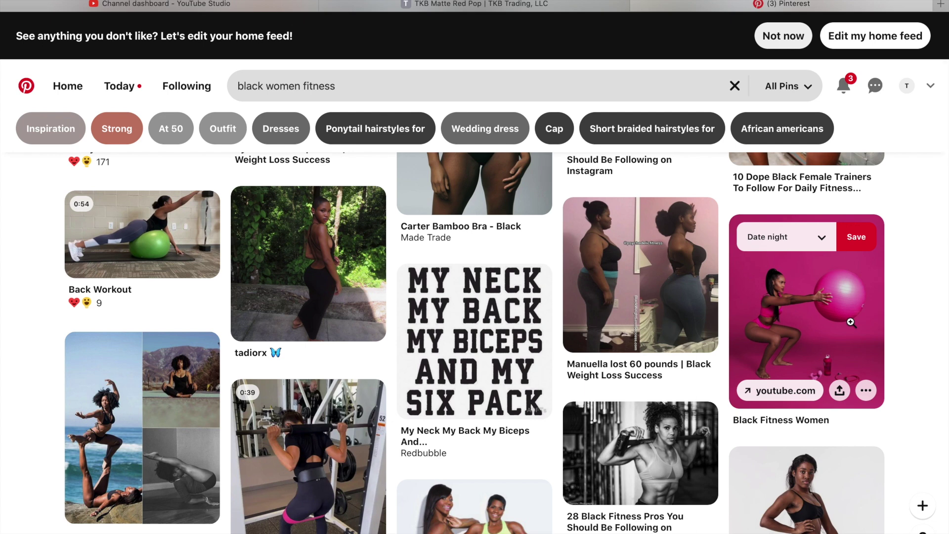
{"action": "right_click", "coordinate": [850, 323]}
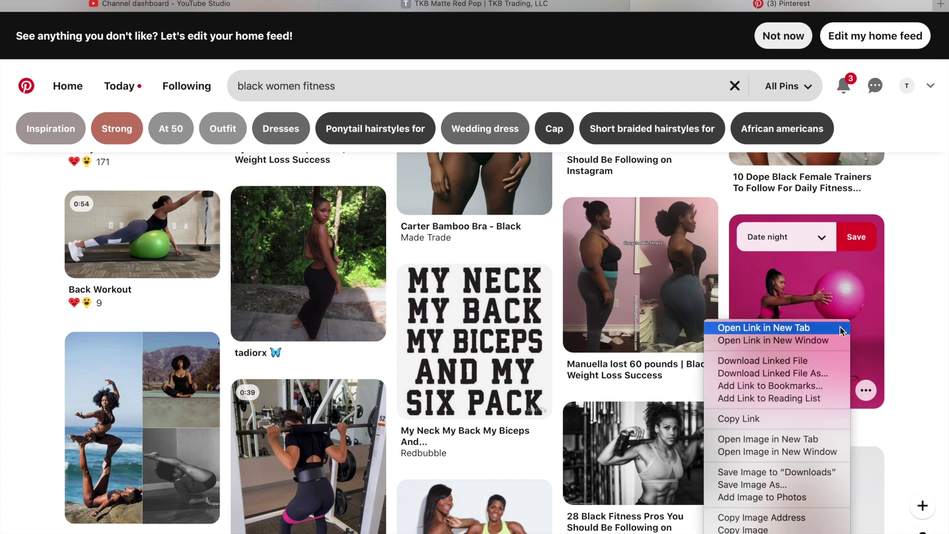
{"action": "left_click", "coordinate": [793, 484]}
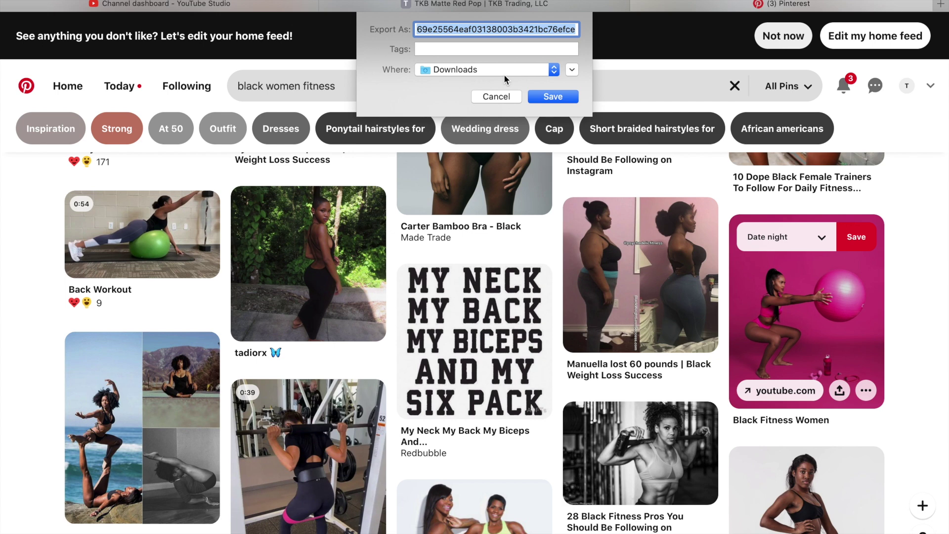
{"action": "left_click", "coordinate": [553, 71]}
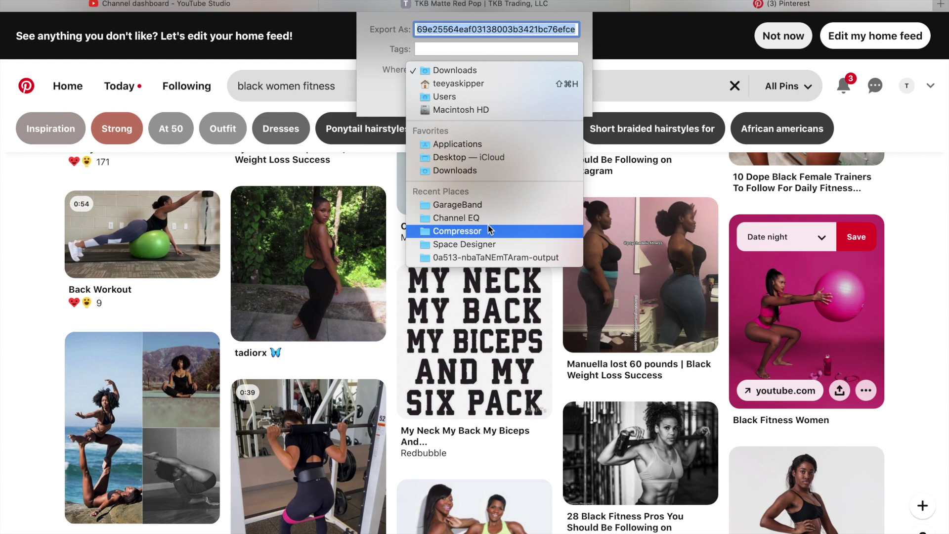
{"action": "left_click", "coordinate": [491, 157]}
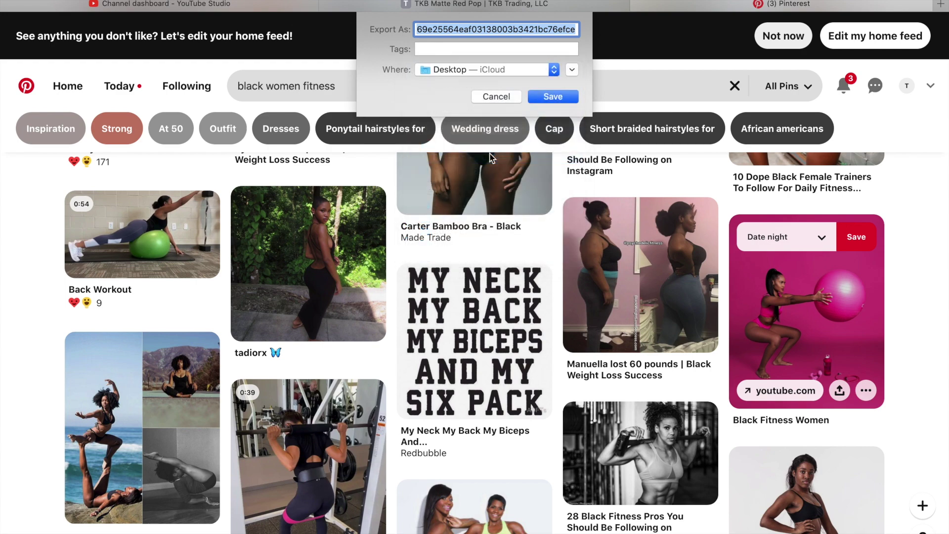
{"action": "left_click", "coordinate": [573, 96]}
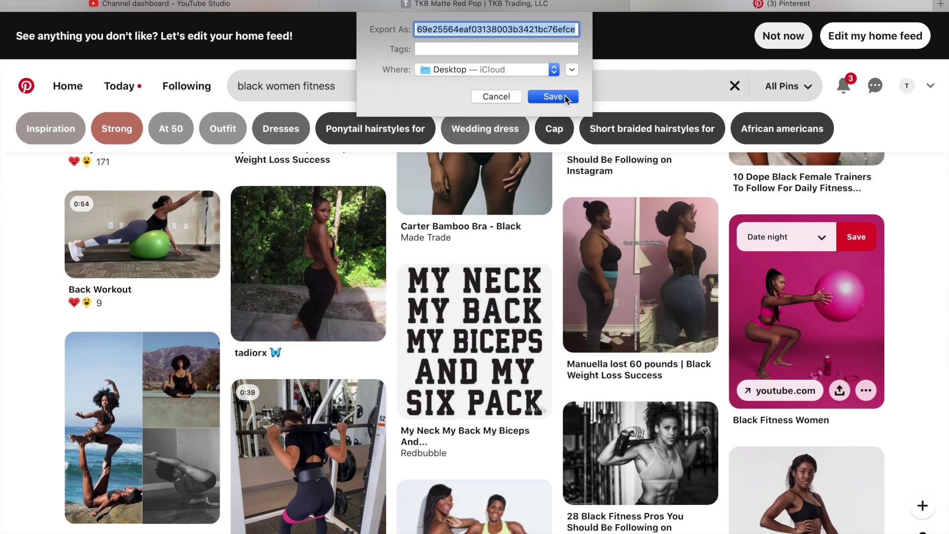
Step: Save the image of the yoga trend pin from the fitness results to the Desktop — iCloud folder
{"action": "scroll", "coordinate": [668, 310], "scroll_direction": "down", "scroll_amount": 10}
{"action": "scroll", "coordinate": [668, 311], "scroll_direction": "down", "scroll_amount": 3}
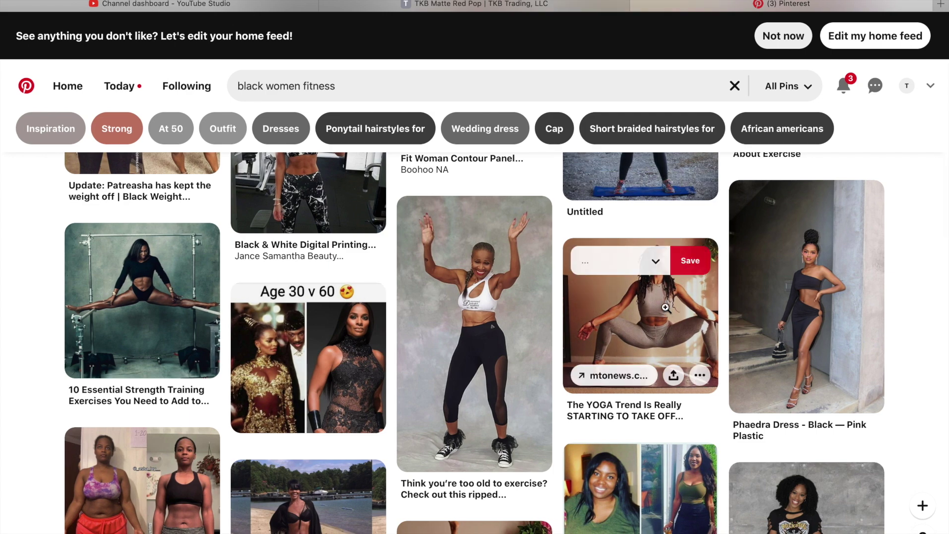
{"action": "right_click", "coordinate": [649, 330]}
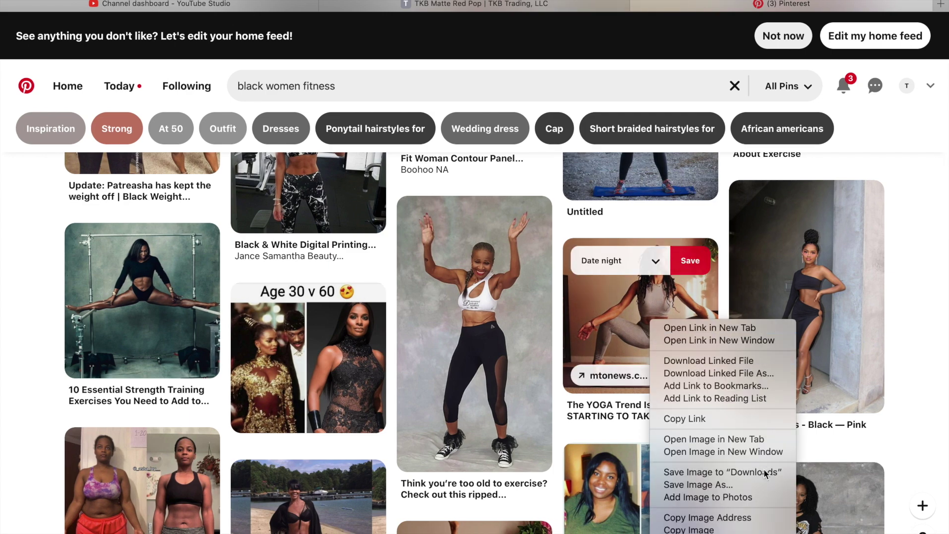
{"action": "left_click", "coordinate": [727, 489]}
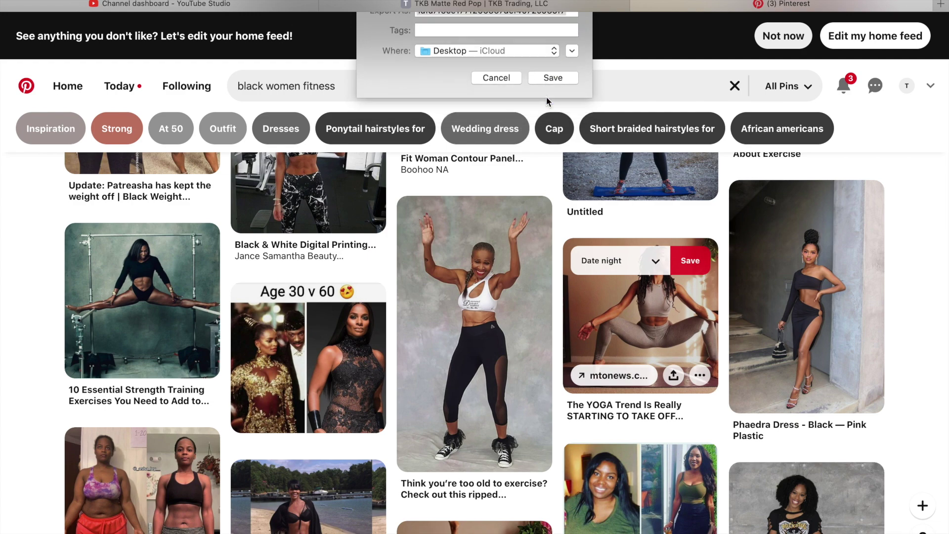
{"action": "left_click", "coordinate": [546, 96]}
Step: Replace the fitness search with the suggested search "luxury cars for women"
{"action": "left_click", "coordinate": [413, 87]}
{"action": "key", "text": "BackSpace"}
{"action": "type", "text": "lu"}
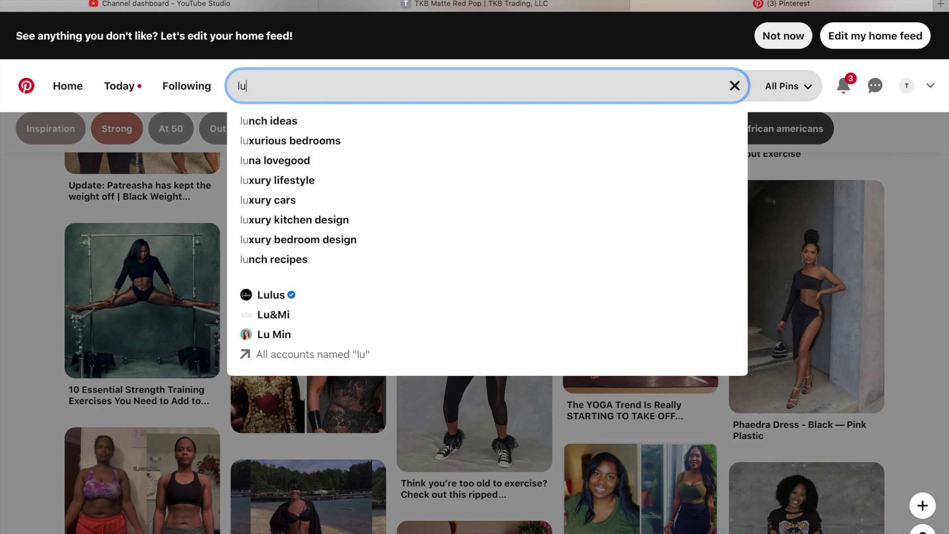
{"action": "type", "text": "xury cars"}
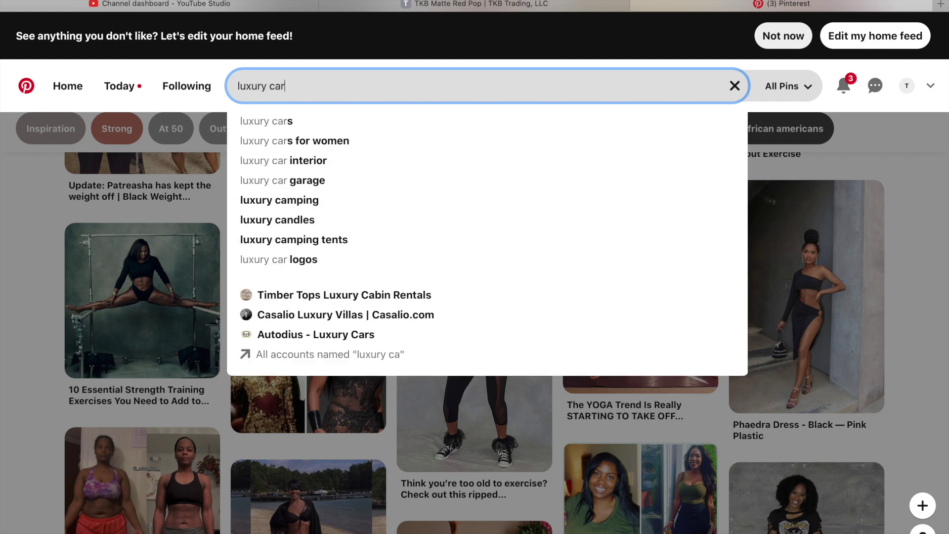
{"action": "left_click", "coordinate": [289, 144]}
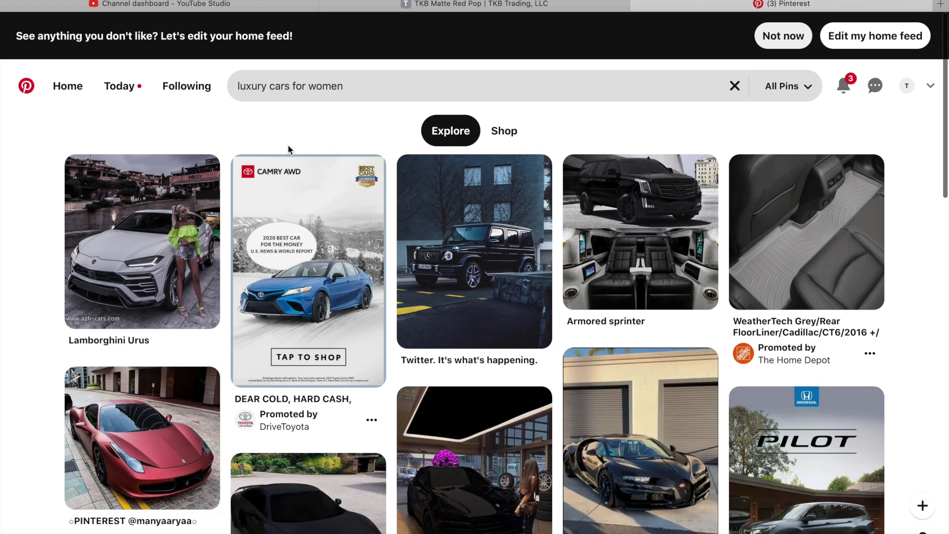
Step: Browse the luxury car results for a suitable car picture
{"action": "mouse_move", "coordinate": [508, 406]}
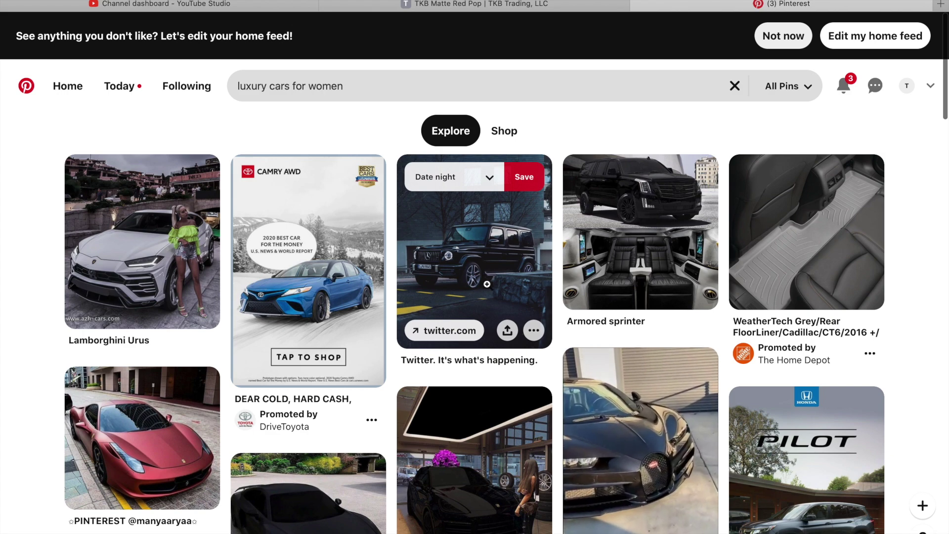
{"action": "scroll", "coordinate": [494, 395], "scroll_direction": "down", "scroll_amount": 7}
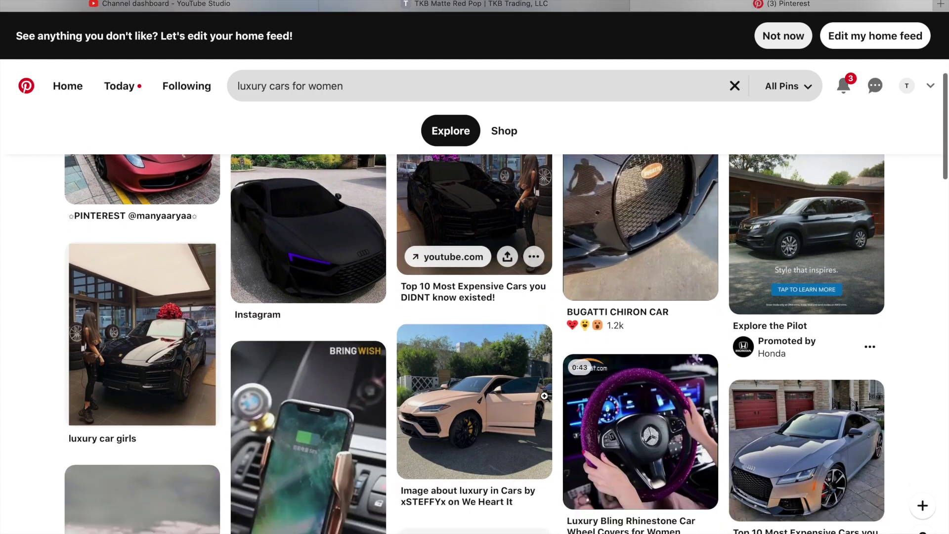
{"action": "scroll", "coordinate": [544, 395], "scroll_direction": "down", "scroll_amount": 2}
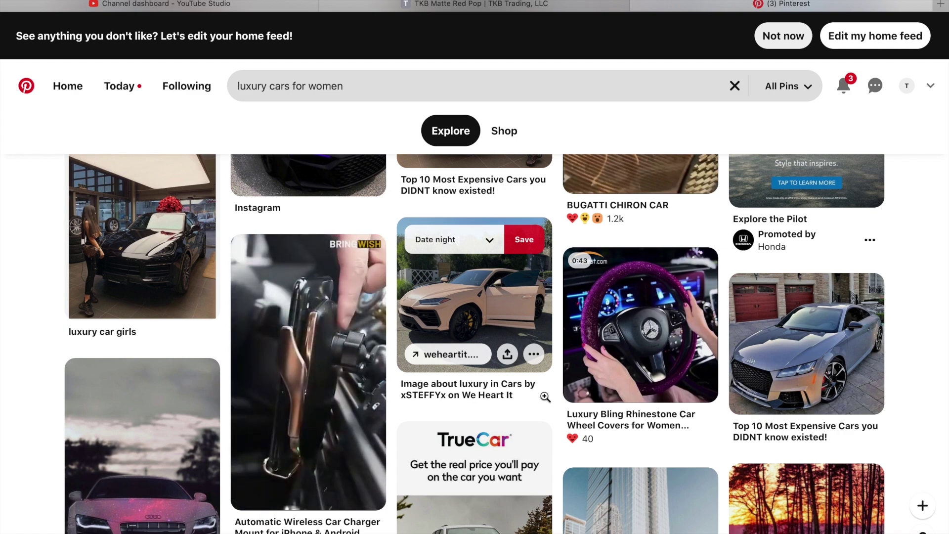
{"action": "scroll", "coordinate": [545, 397], "scroll_direction": "down", "scroll_amount": 5}
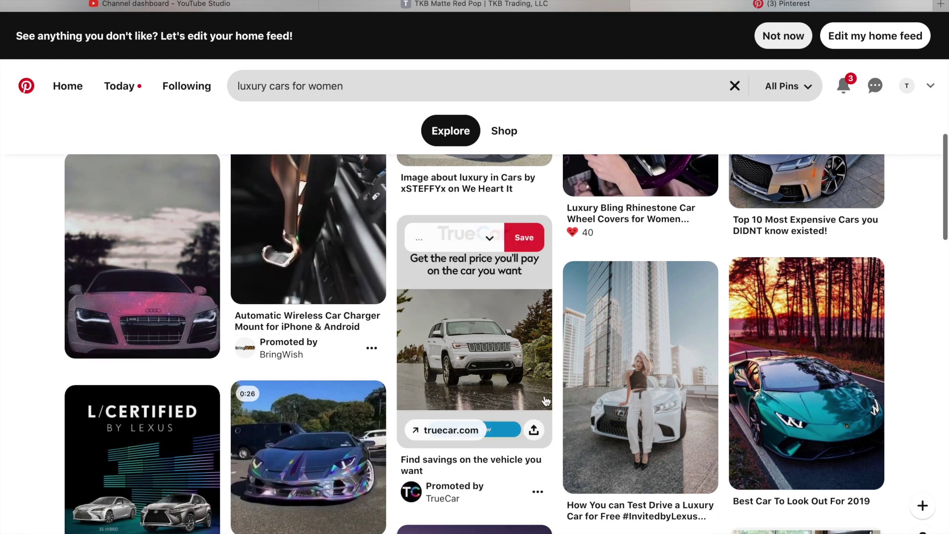
{"action": "scroll", "coordinate": [545, 400], "scroll_direction": "down", "scroll_amount": 2}
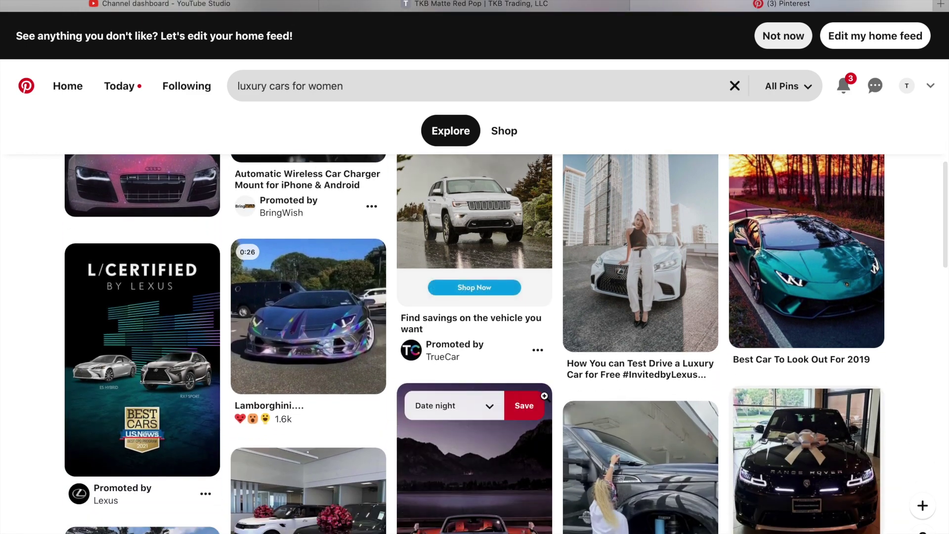
{"action": "scroll", "coordinate": [544, 396], "scroll_direction": "down", "scroll_amount": 1}
{"action": "scroll", "coordinate": [544, 396], "scroll_direction": "down", "scroll_amount": 9}
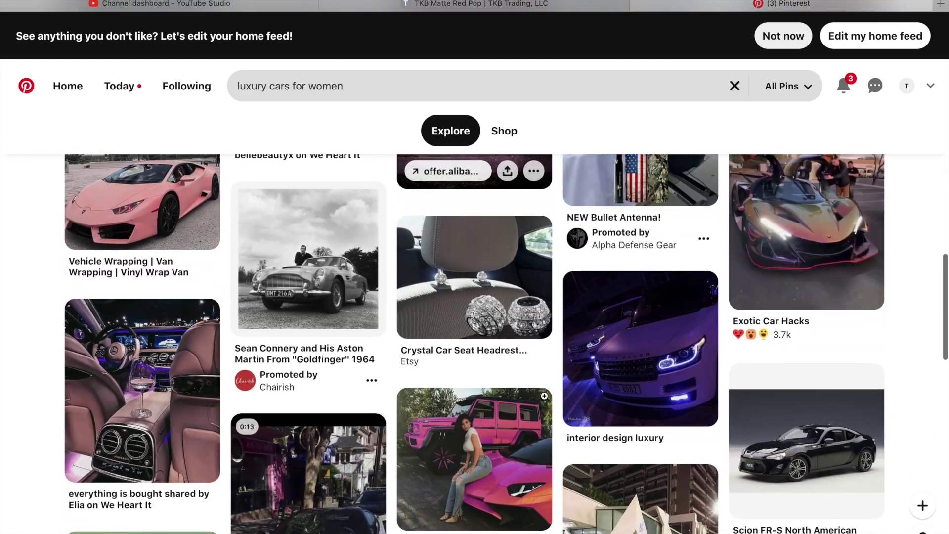
{"action": "scroll", "coordinate": [544, 395], "scroll_direction": "down", "scroll_amount": 1}
{"action": "scroll", "coordinate": [544, 395], "scroll_direction": "down", "scroll_amount": 2}
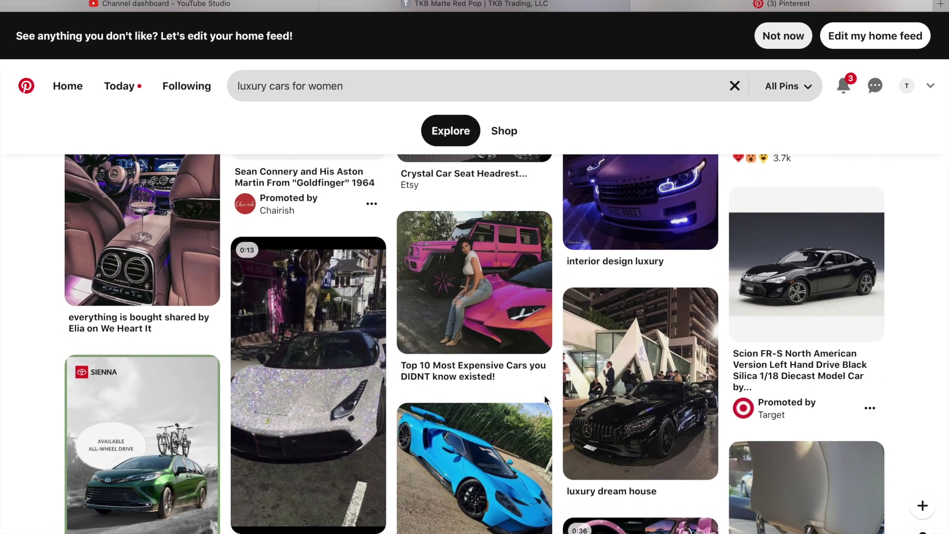
{"action": "scroll", "coordinate": [545, 399], "scroll_direction": "down", "scroll_amount": 5}
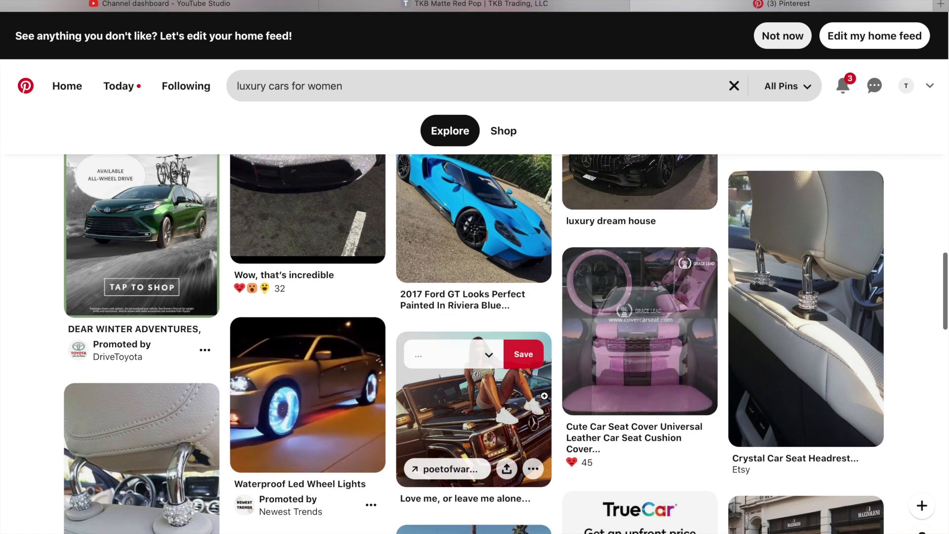
{"action": "scroll", "coordinate": [545, 397], "scroll_direction": "up", "scroll_amount": 2}
{"action": "scroll", "coordinate": [545, 399], "scroll_direction": "up", "scroll_amount": 2}
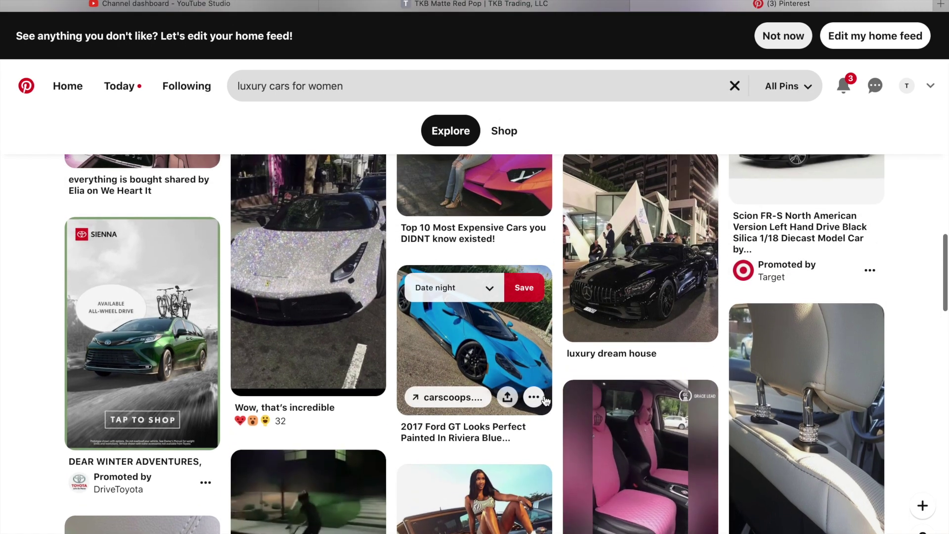
Step: View the "luxury dream house" pin of the black Mercedes, return to the results and save its image
{"action": "left_click", "coordinate": [642, 284]}
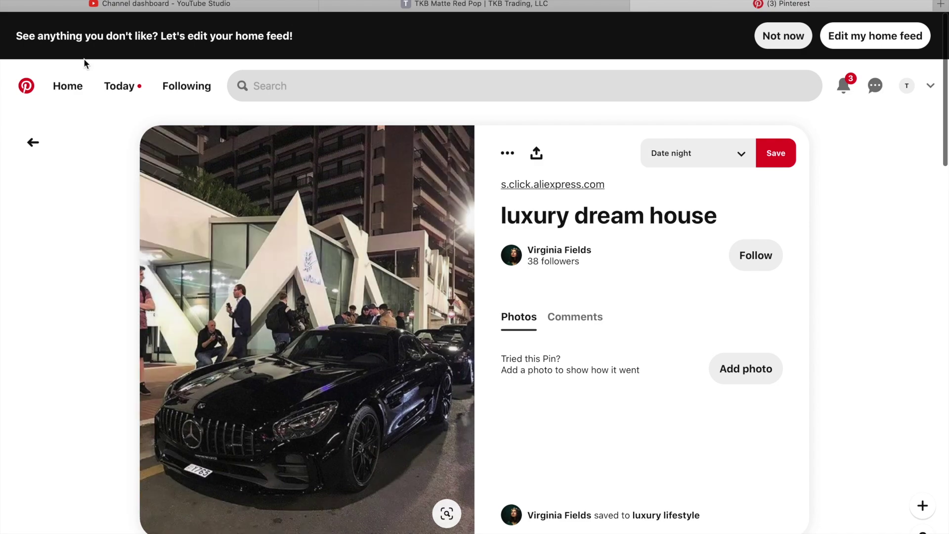
{"action": "left_click", "coordinate": [32, 143]}
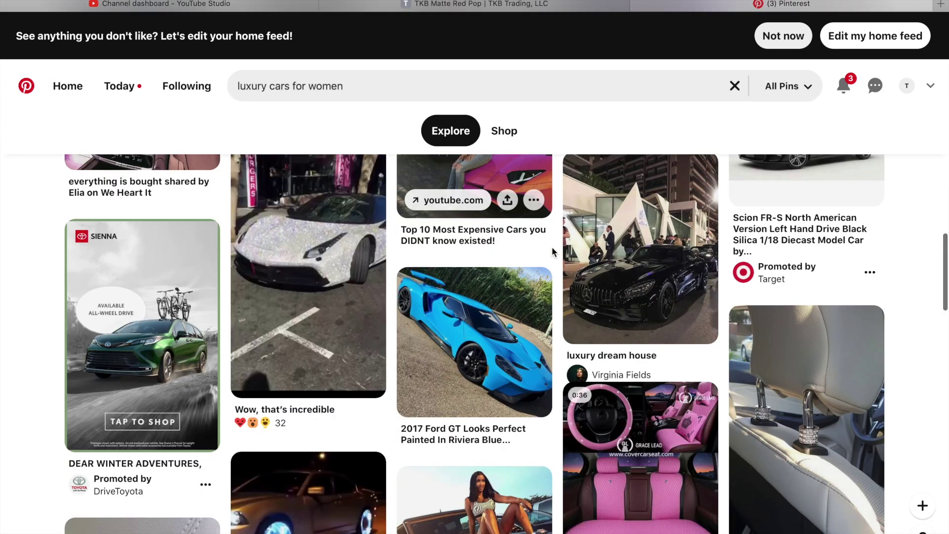
{"action": "right_click", "coordinate": [639, 260]}
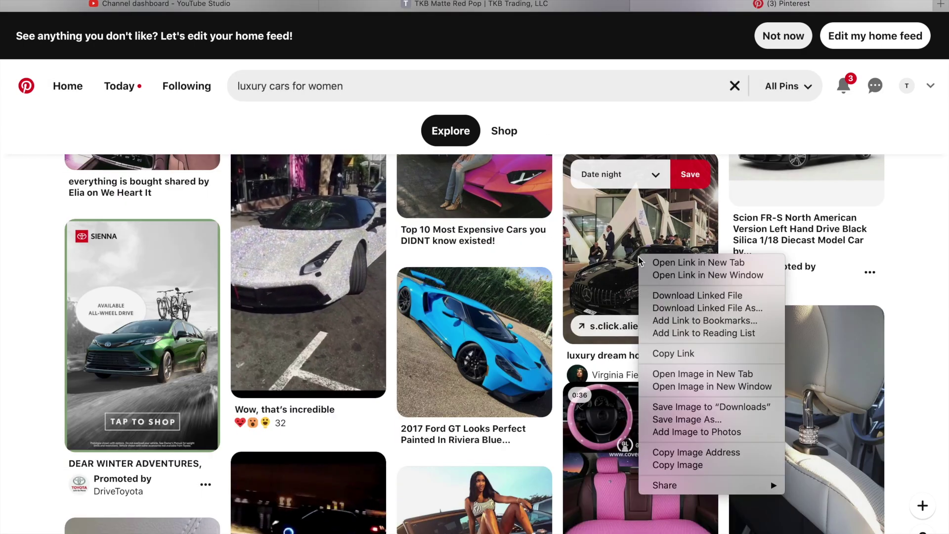
{"action": "left_click", "coordinate": [695, 451]}
Step: Search for "black love" and choose the suggestion "black love aesthetic"
{"action": "left_click", "coordinate": [346, 86]}
{"action": "type", "text": "black love"}
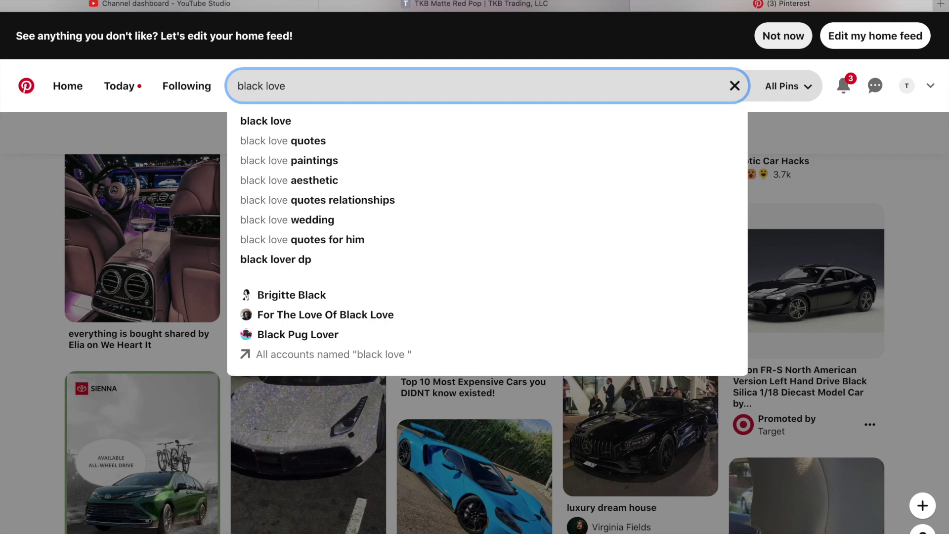
{"action": "left_click", "coordinate": [345, 183]}
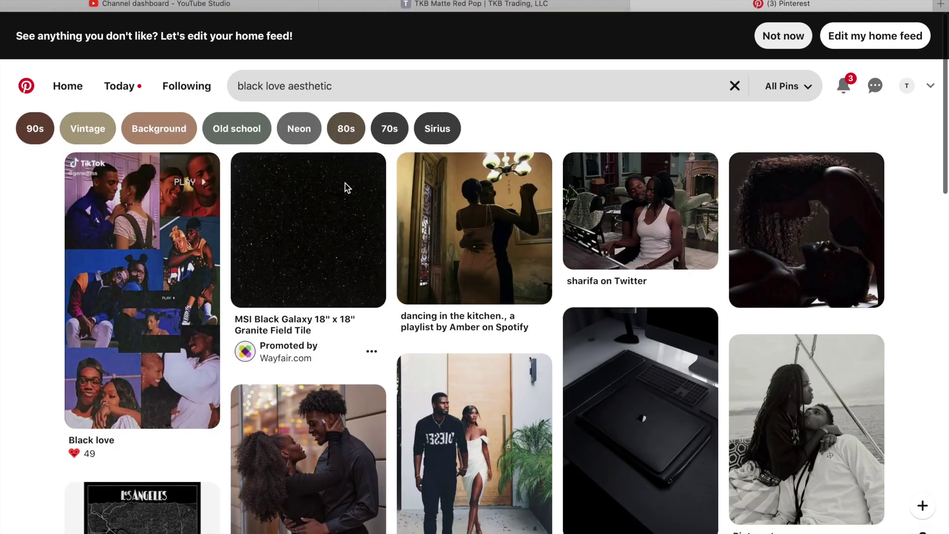
Step: Save the pin image of the seated couple with a guitar to the Desktop — iCloud folder
{"action": "scroll", "coordinate": [552, 354], "scroll_direction": "down", "scroll_amount": 5}
{"action": "scroll", "coordinate": [553, 350], "scroll_direction": "down", "scroll_amount": 2}
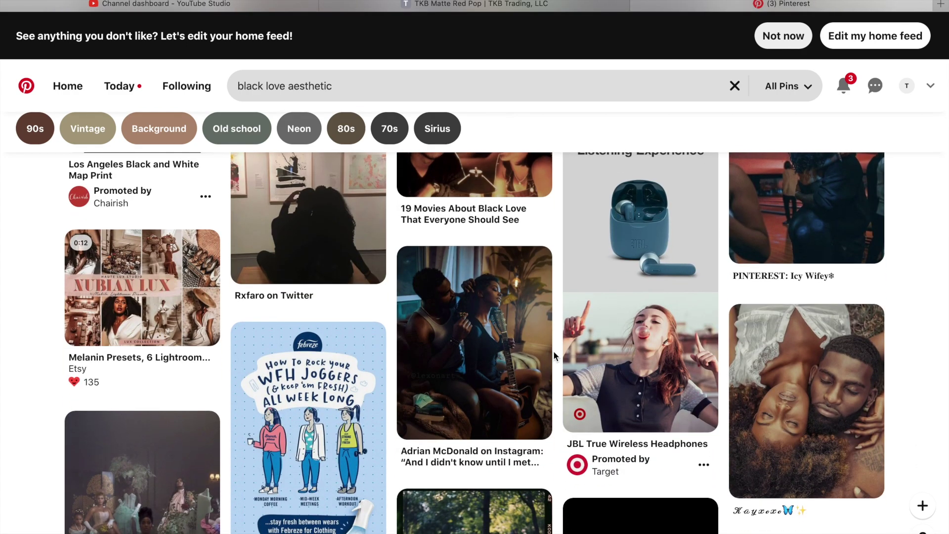
{"action": "scroll", "coordinate": [553, 351], "scroll_direction": "down", "scroll_amount": 5}
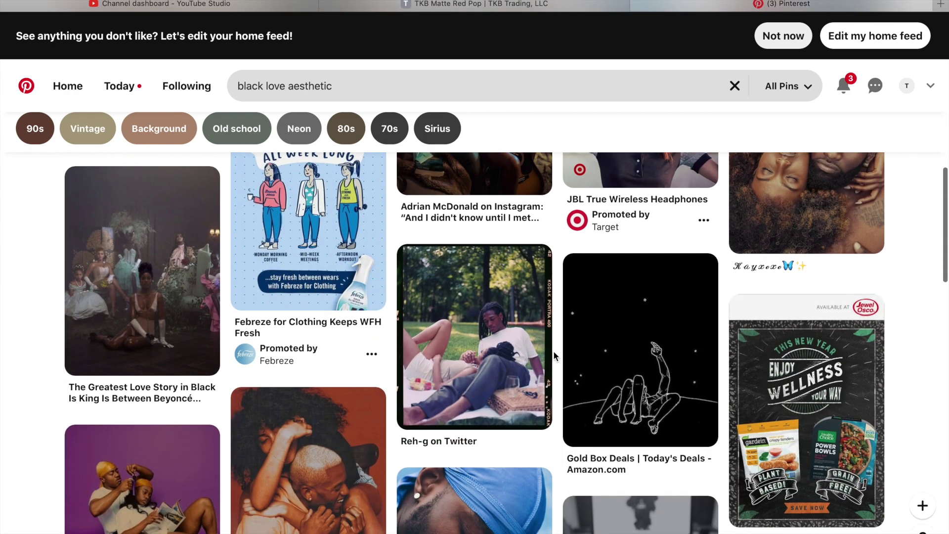
{"action": "scroll", "coordinate": [553, 351], "scroll_direction": "down", "scroll_amount": 3}
{"action": "scroll", "coordinate": [552, 350], "scroll_direction": "up", "scroll_amount": 4}
{"action": "scroll", "coordinate": [553, 351], "scroll_direction": "up", "scroll_amount": 4}
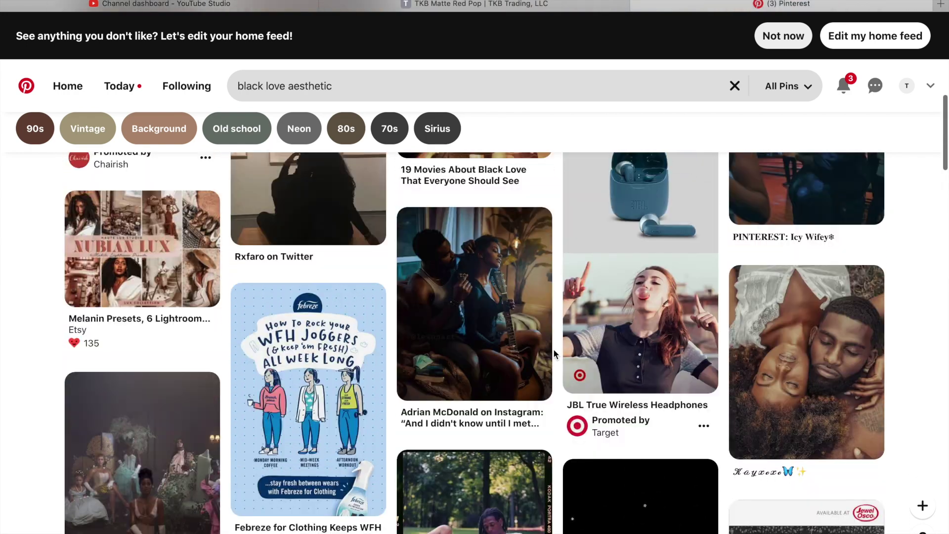
{"action": "right_click", "coordinate": [509, 351]}
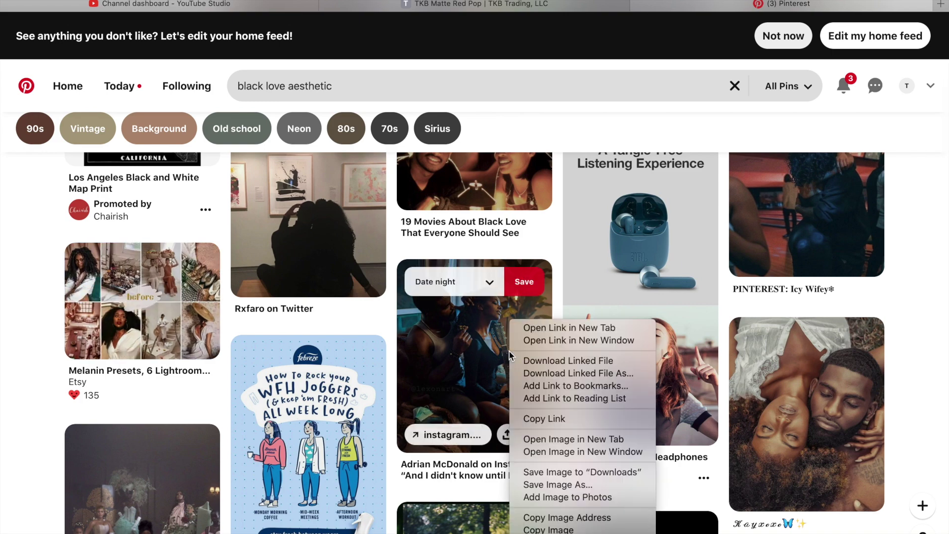
{"action": "left_click", "coordinate": [562, 485]}
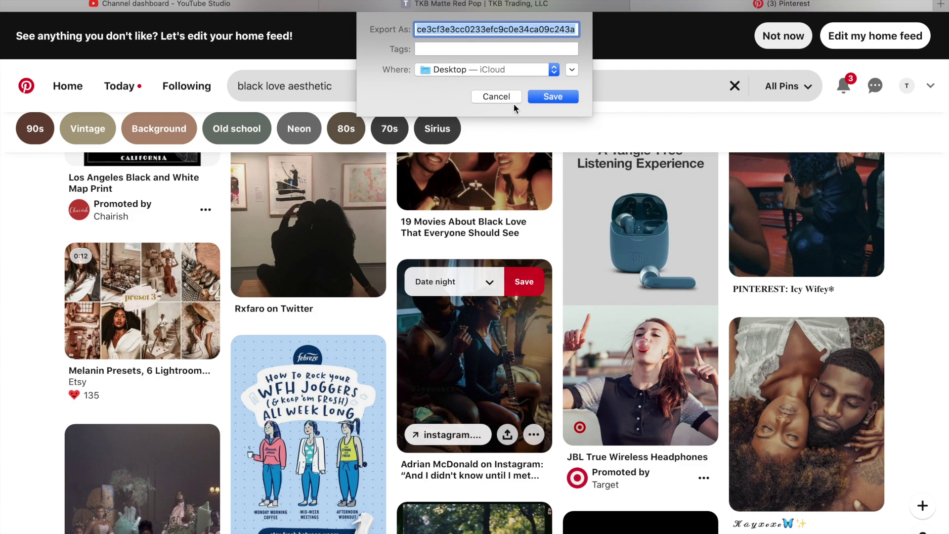
{"action": "left_click", "coordinate": [552, 96]}
Step: Search the pins for "beach house"
{"action": "left_click", "coordinate": [549, 98]}
{"action": "type", "text": "beach house"}
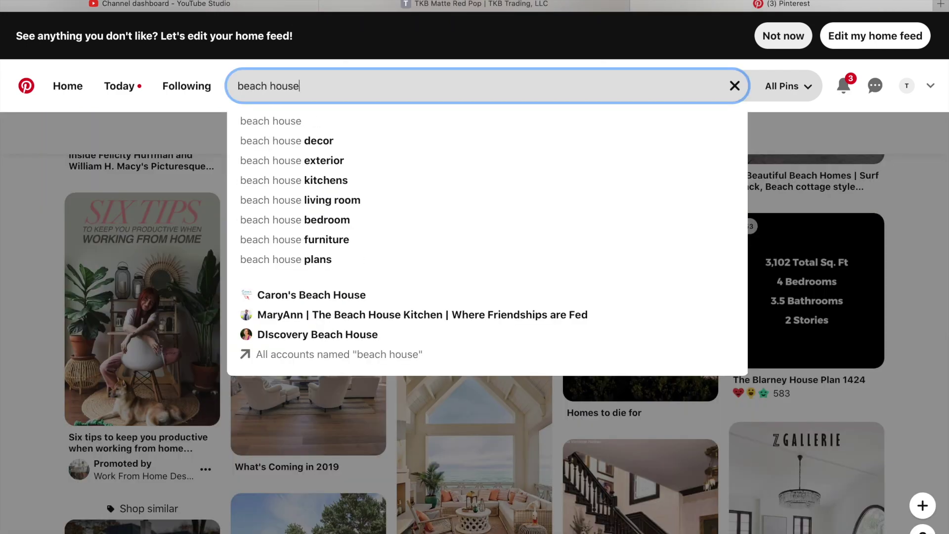
{"action": "key", "text": "Return"}
Step: Save the image of the breezy Malibu beach house pin to the Desktop — iCloud folder
{"action": "right_click", "coordinate": [358, 307]}
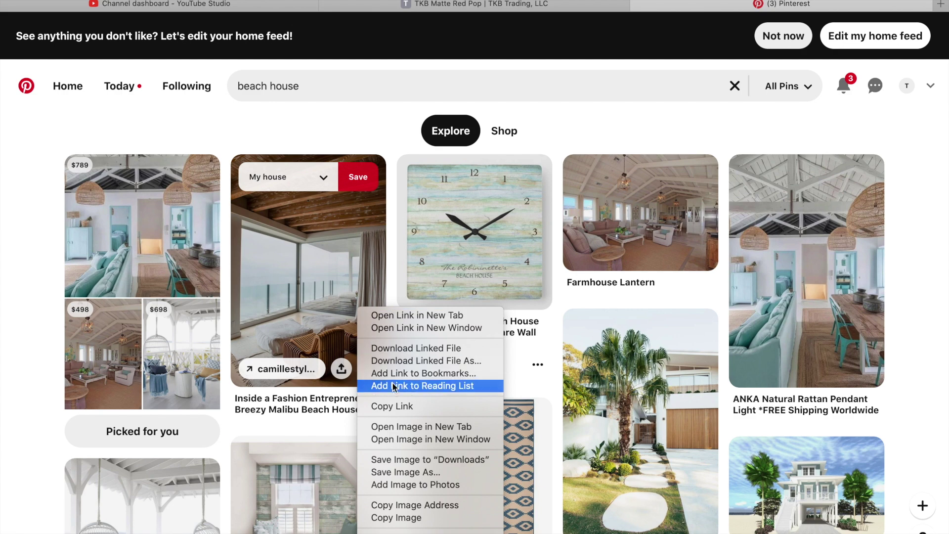
{"action": "left_click", "coordinate": [407, 473]}
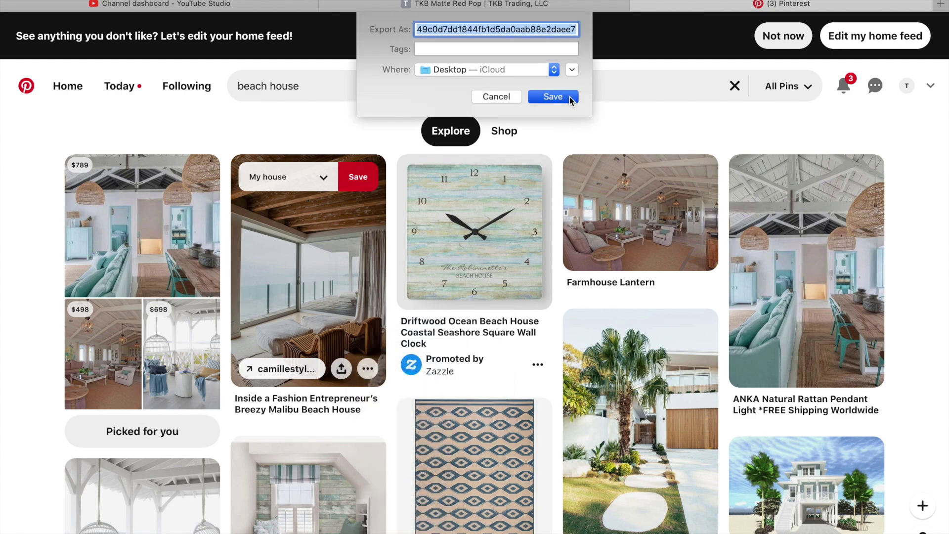
{"action": "left_click", "coordinate": [569, 96]}
Step: Search the pins for "money" and choose the suggestion "money aesthetic"
{"action": "left_click", "coordinate": [538, 94]}
{"action": "type", "text": "mo"}
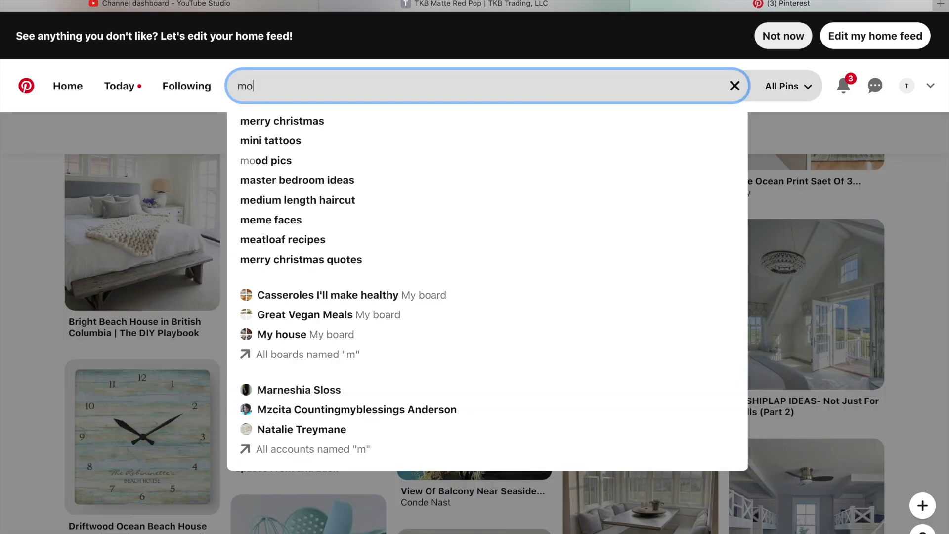
{"action": "type", "text": "ney"}
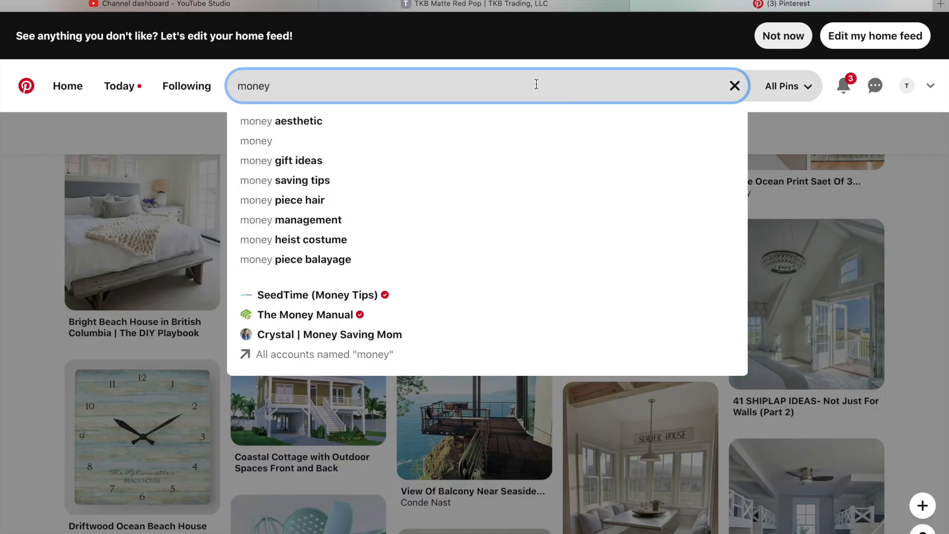
{"action": "left_click", "coordinate": [392, 128]}
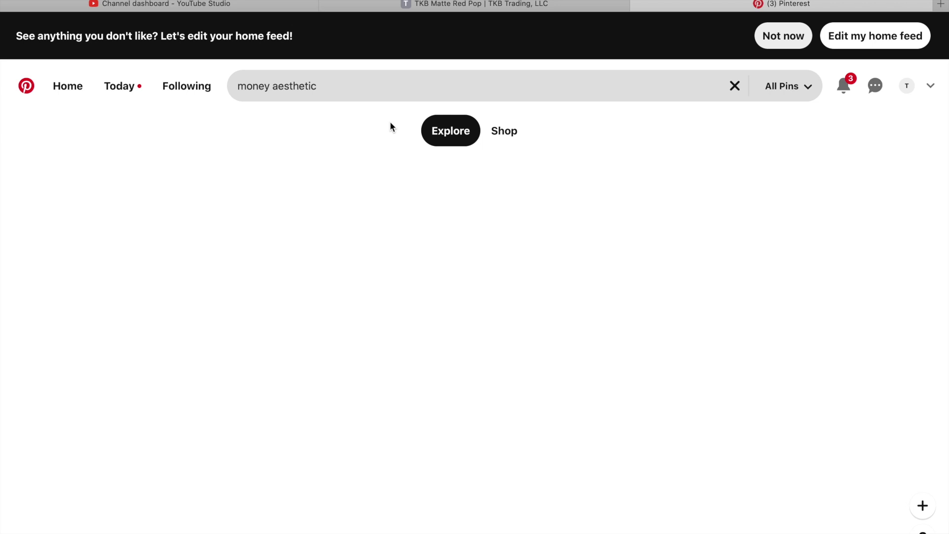
Step: Save the image of the "I AM A MONEY MAGNET" pin to the Desktop — iCloud folder
{"action": "scroll", "coordinate": [846, 294], "scroll_direction": "down", "scroll_amount": 5}
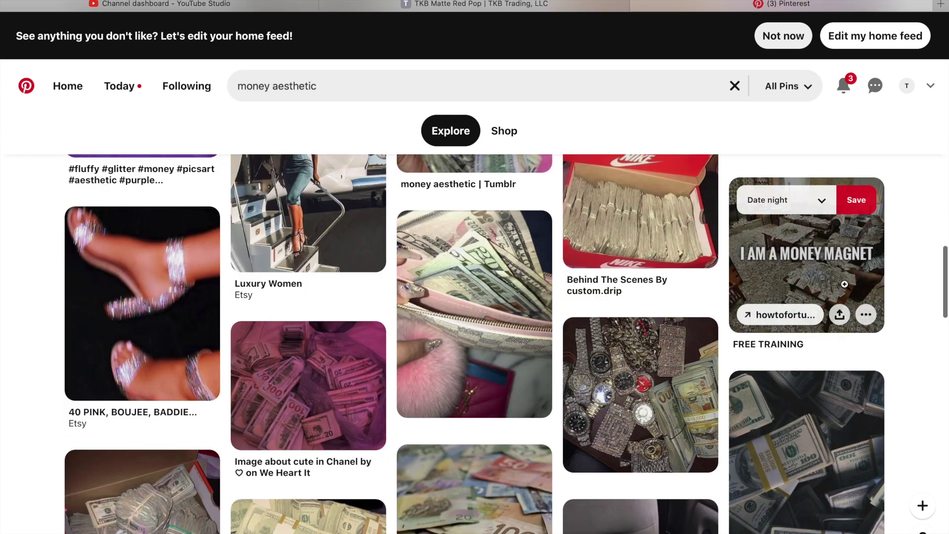
{"action": "right_click", "coordinate": [844, 285]}
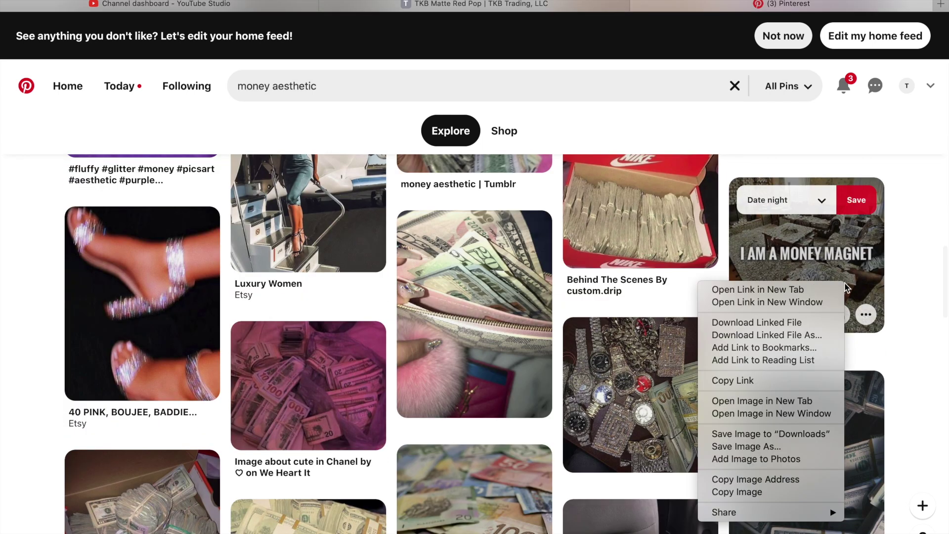
{"action": "left_click", "coordinate": [763, 446]}
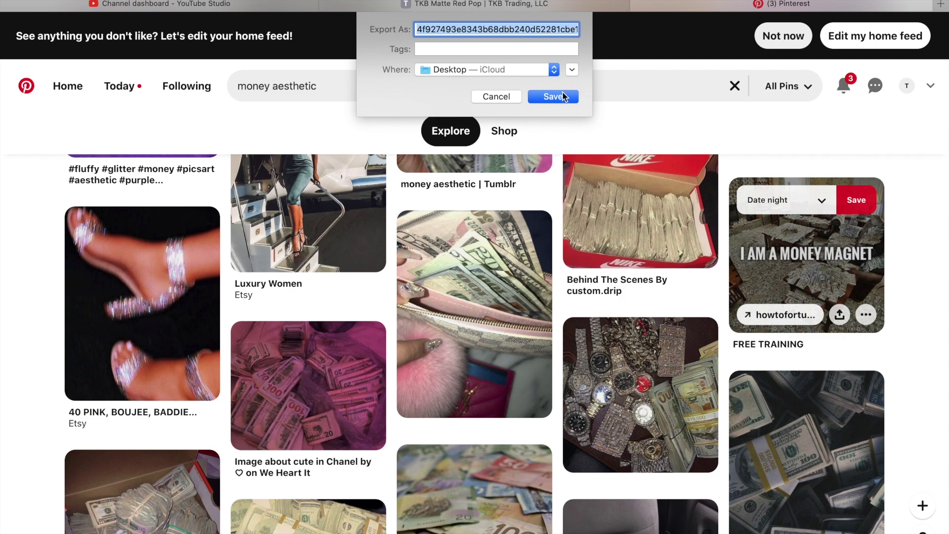
{"action": "left_click", "coordinate": [553, 97]}
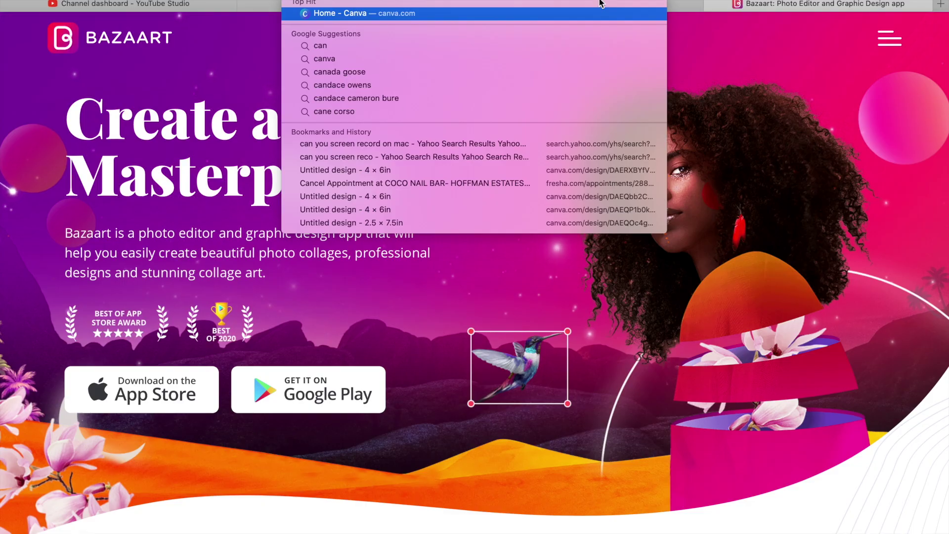
Step: Open the Canva home page and create a new blank Desktop Wallpaper design
{"action": "type", "text": "va"}
{"action": "key", "text": "Return"}
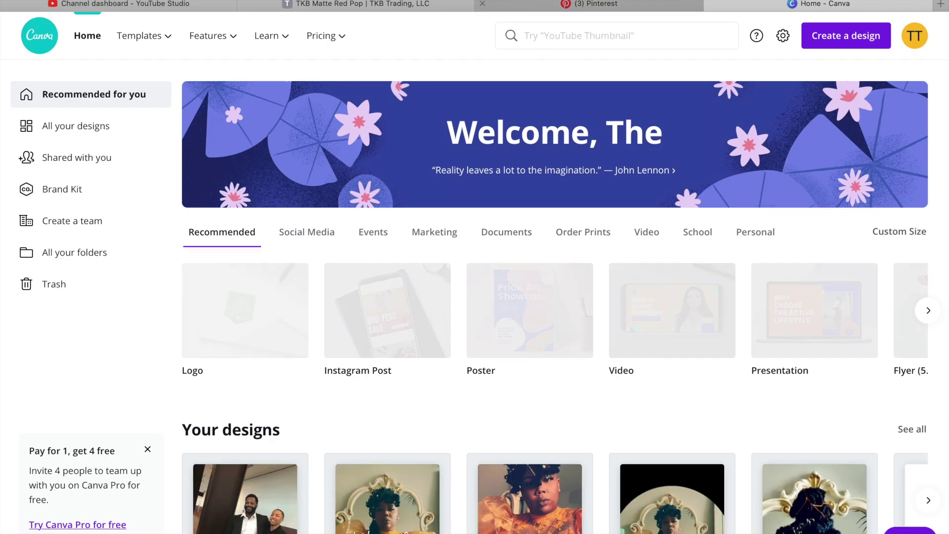
{"action": "left_click", "coordinate": [870, 44]}
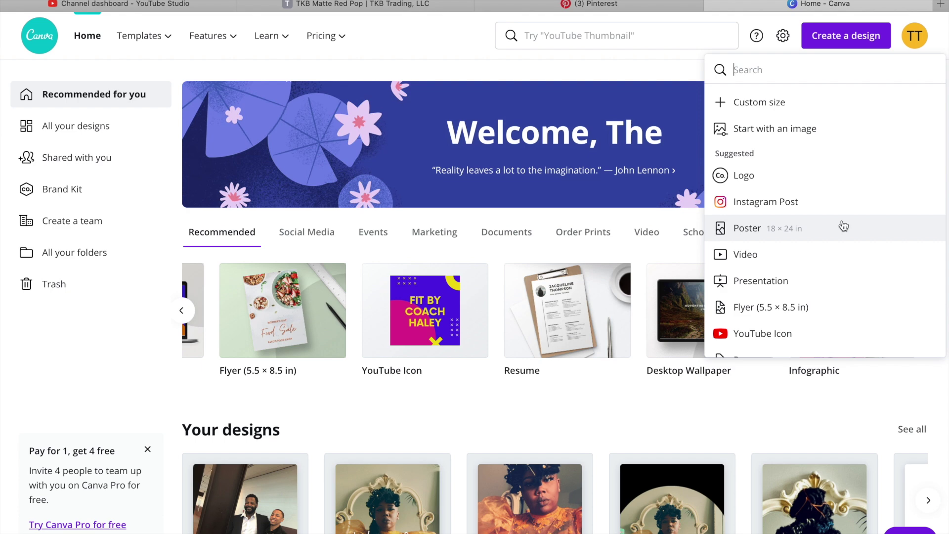
{"action": "scroll", "coordinate": [844, 270], "scroll_direction": "down", "scroll_amount": 3}
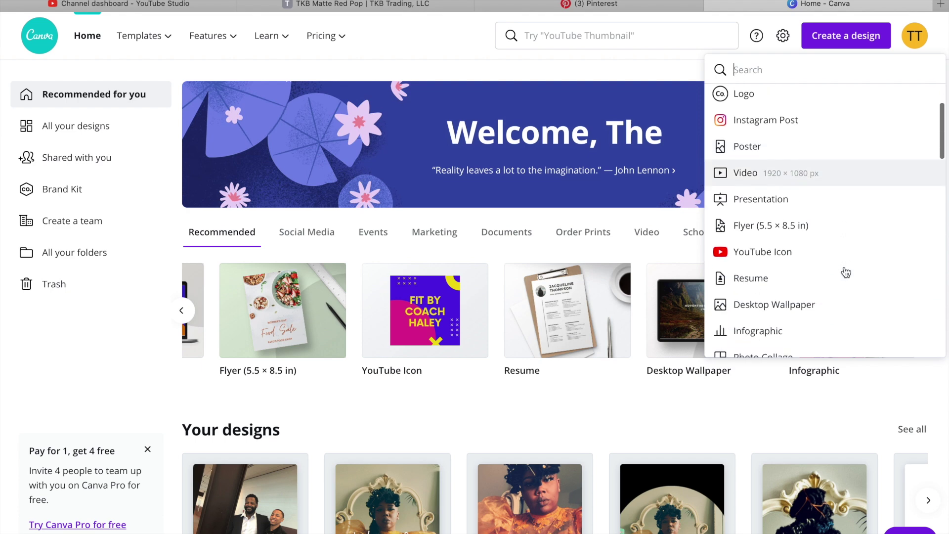
{"action": "left_click", "coordinate": [845, 272]}
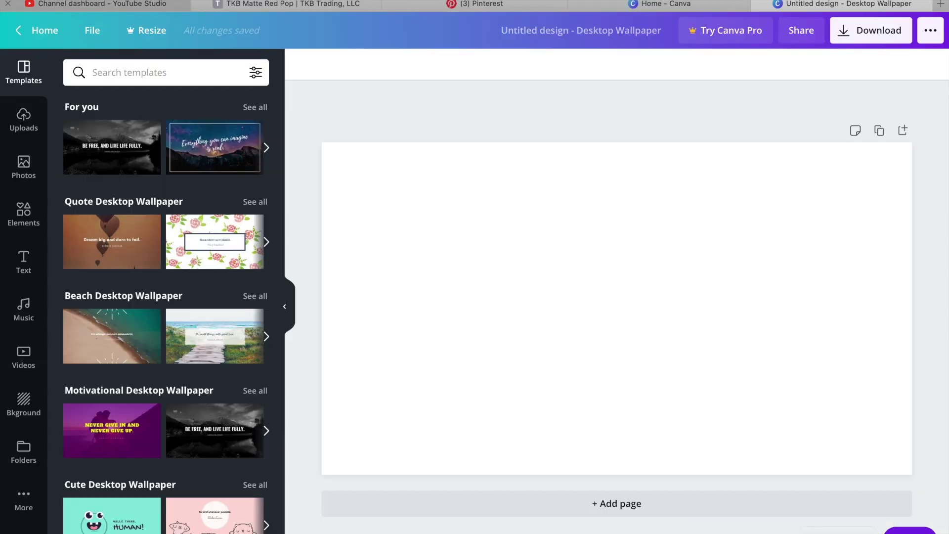
Step: Shrink the browser window to reach the desktop files, add the saved pictures to the wallpaper page, and return to full screen
{"action": "left_click", "coordinate": [40, 2]}
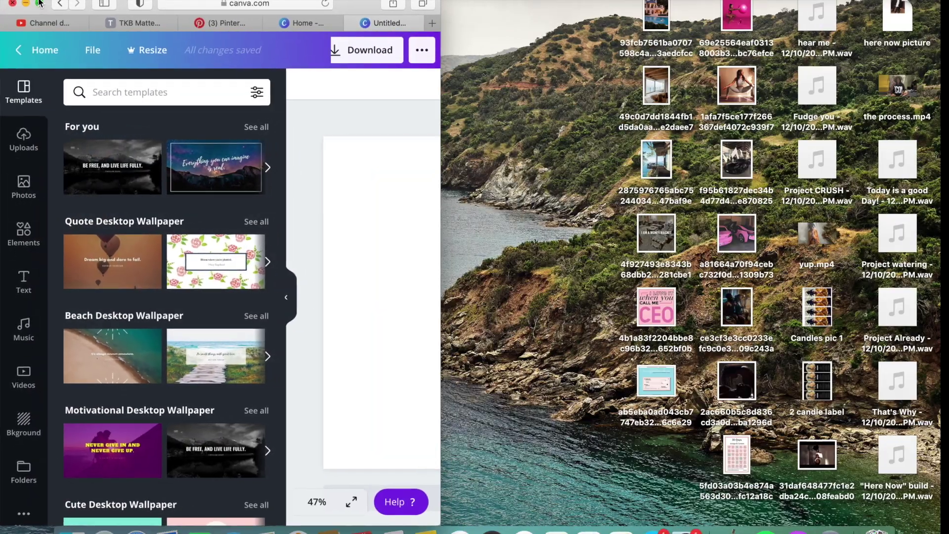
{"action": "left_click", "coordinate": [285, 299]}
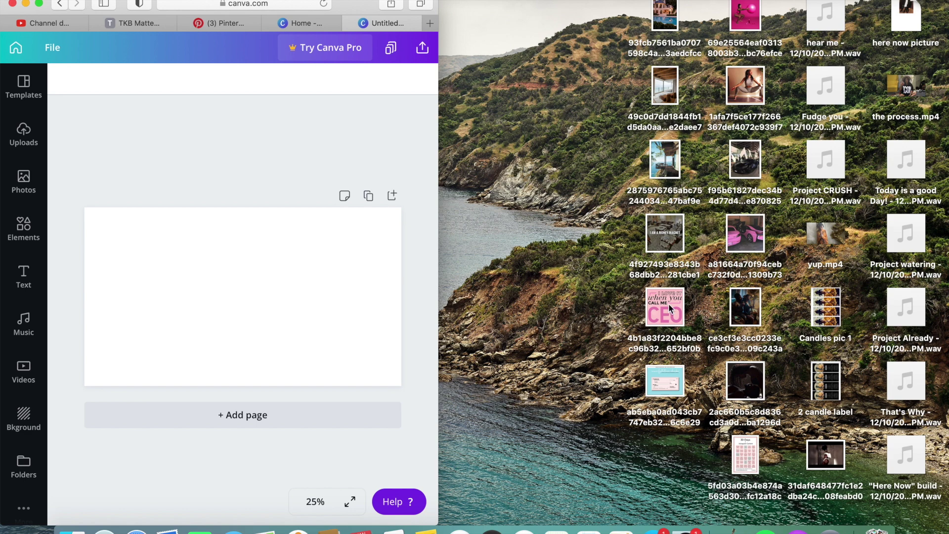
{"action": "left_click_drag", "start_coordinate": [665, 386], "coordinate": [360, 292]}
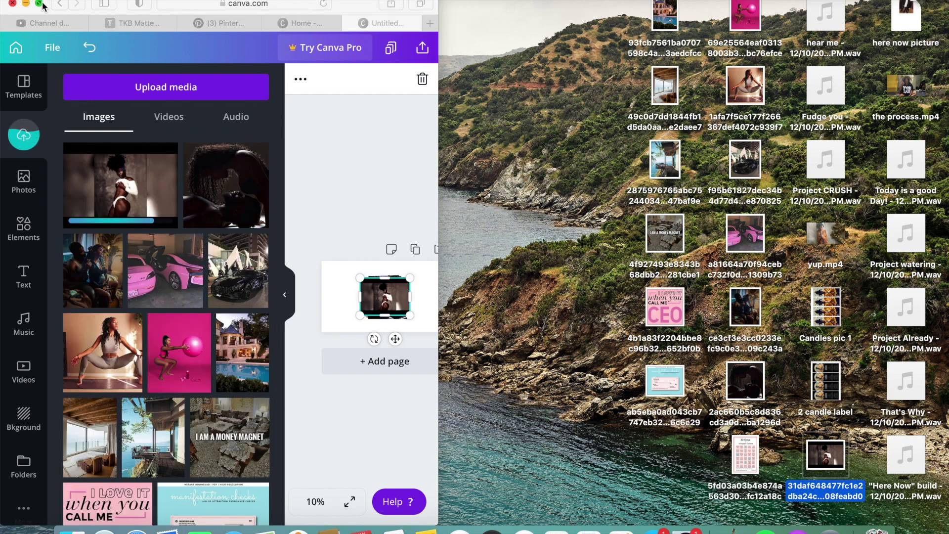
{"action": "left_click", "coordinate": [38, 4]}
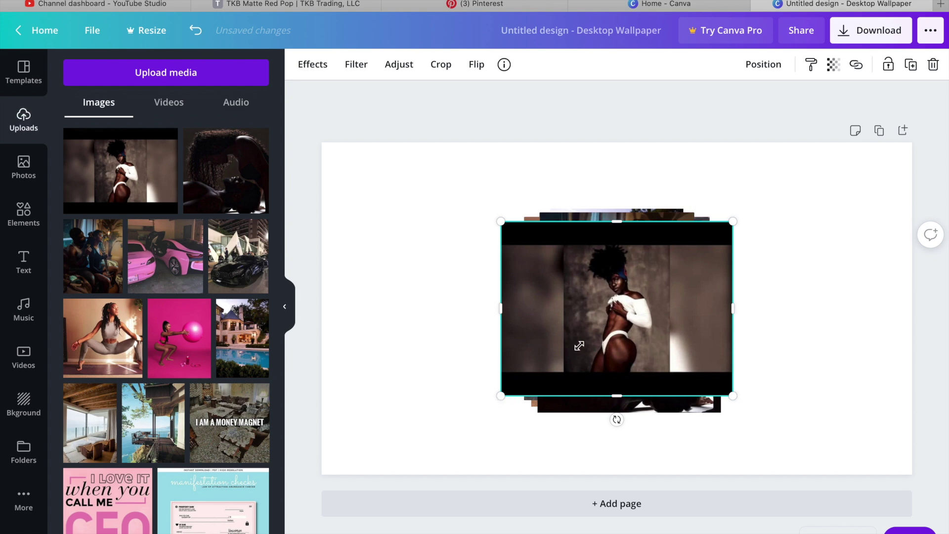
Step: Shrink the stacked pictures and spread them across the page as a collage, with the couples along the left edge
{"action": "left_click_drag", "start_coordinate": [566, 350], "coordinate": [588, 328]}
{"action": "left_click_drag", "start_coordinate": [638, 306], "coordinate": [792, 238]}
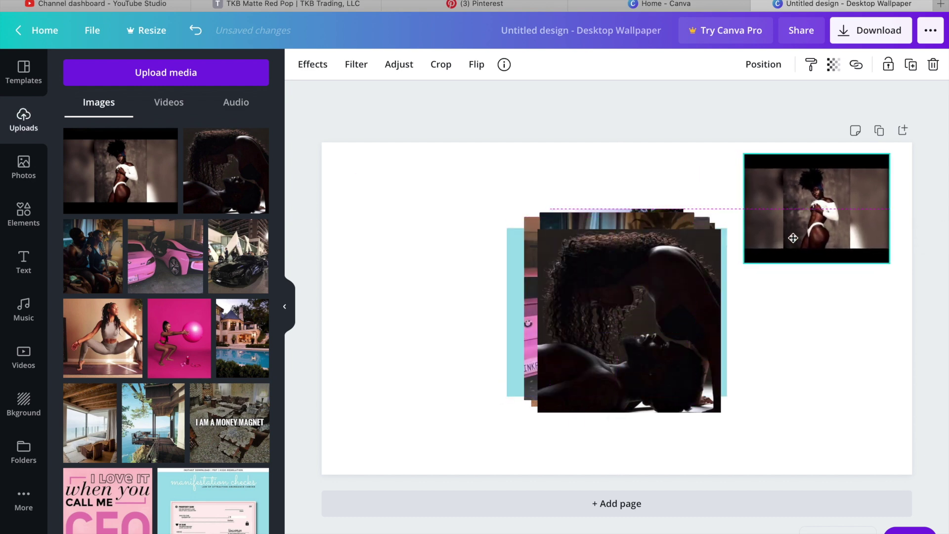
{"action": "left_click", "coordinate": [560, 407]}
{"action": "left_click_drag", "start_coordinate": [538, 411], "coordinate": [360, 423]}
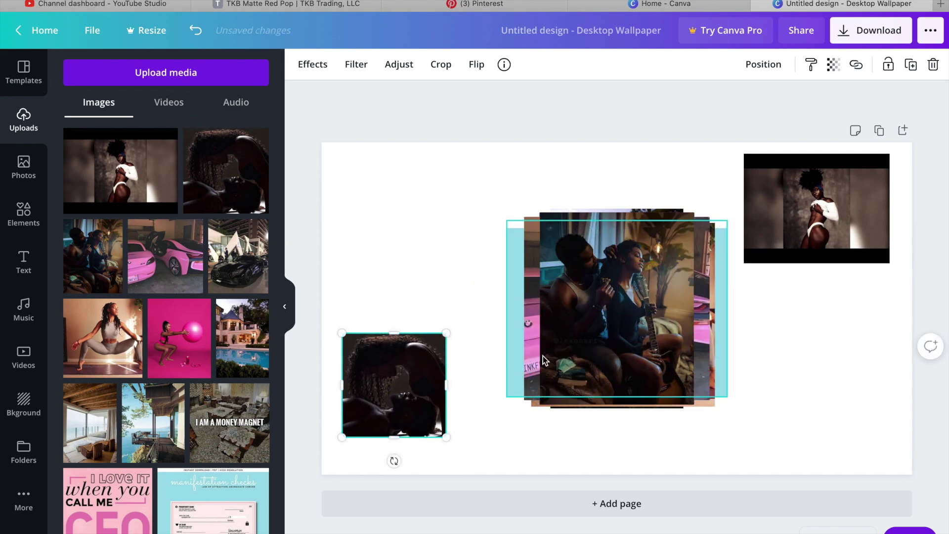
{"action": "left_click", "coordinate": [574, 351]}
{"action": "left_click_drag", "start_coordinate": [542, 401], "coordinate": [589, 346]}
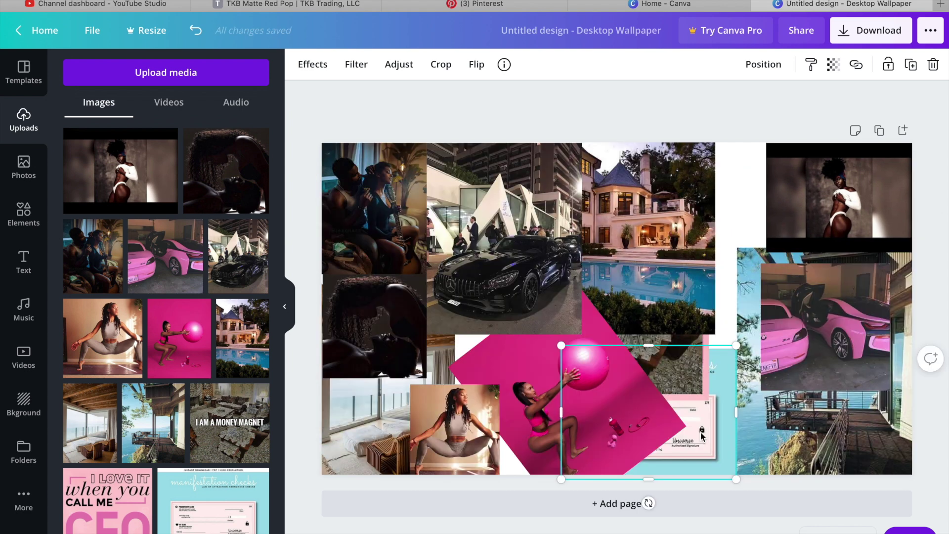
Step: Bring the manifestation checks picture to the front and move it over the pink fitness picture
{"action": "left_click_drag", "start_coordinate": [701, 435], "coordinate": [714, 442]}
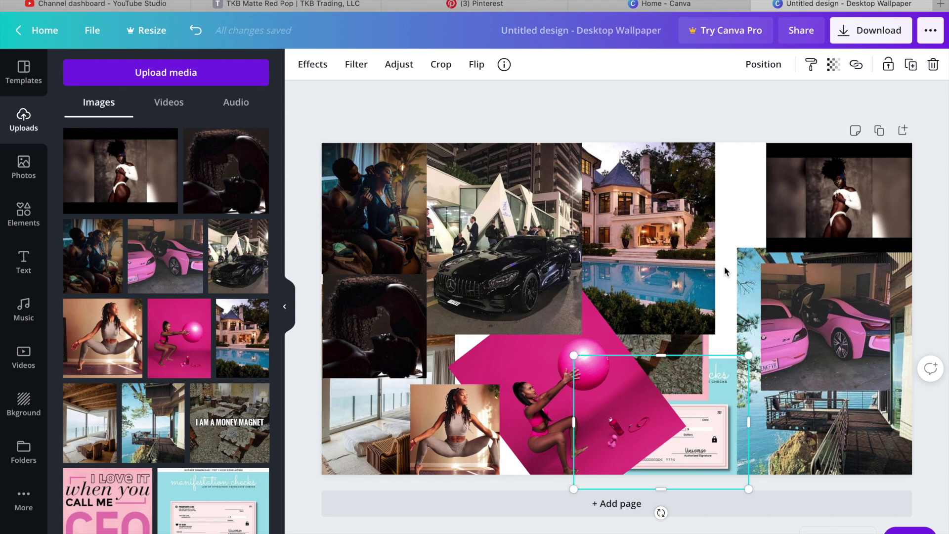
{"action": "left_click", "coordinate": [762, 64]}
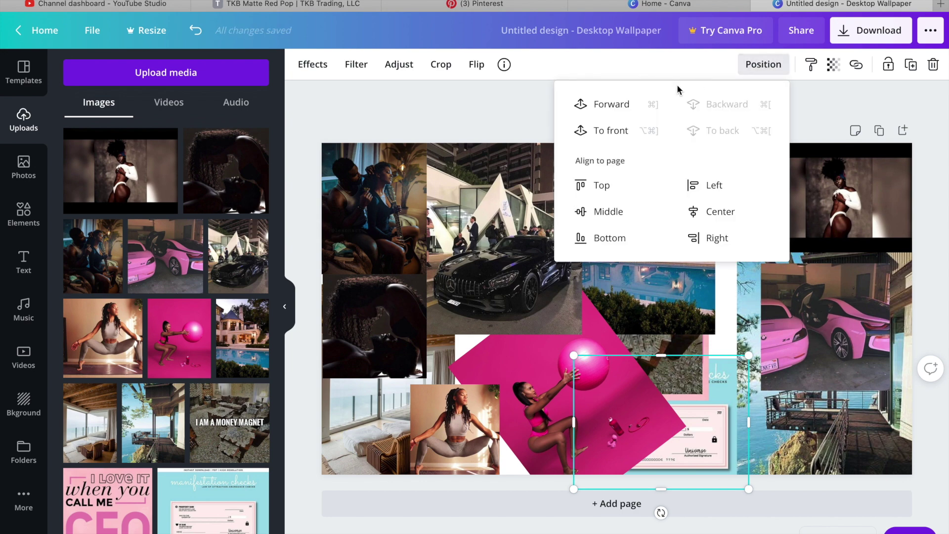
{"action": "left_click", "coordinate": [621, 132]}
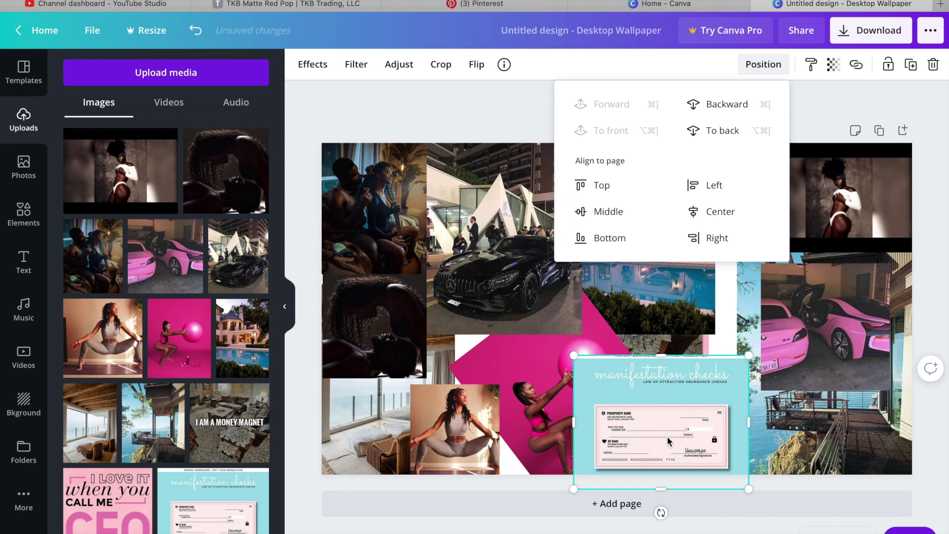
{"action": "left_click", "coordinate": [542, 107]}
{"action": "left_click", "coordinate": [562, 359]}
{"action": "left_click_drag", "start_coordinate": [558, 355], "coordinate": [512, 319]}
Step: Crop the manifestation checks picture down to just the pink check
{"action": "left_click", "coordinate": [441, 65]}
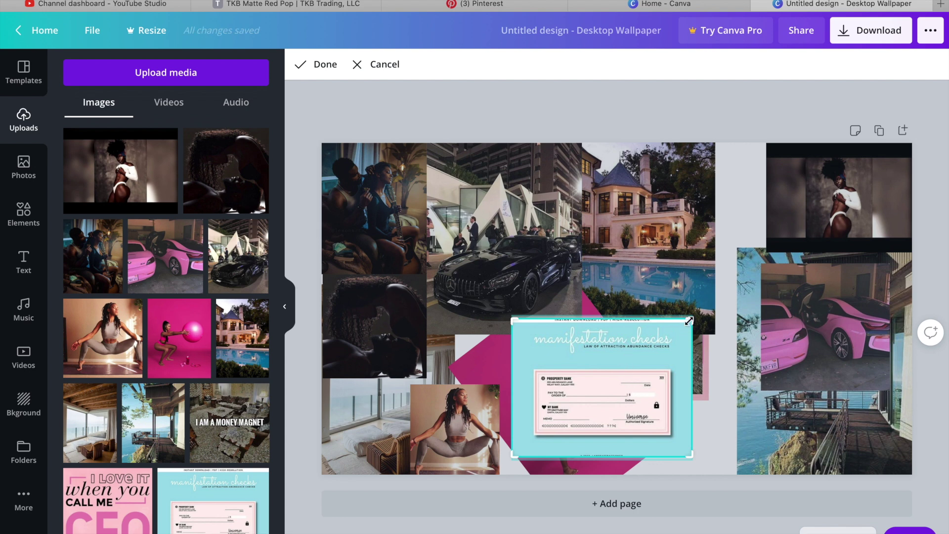
{"action": "left_click_drag", "start_coordinate": [684, 331], "coordinate": [678, 366]}
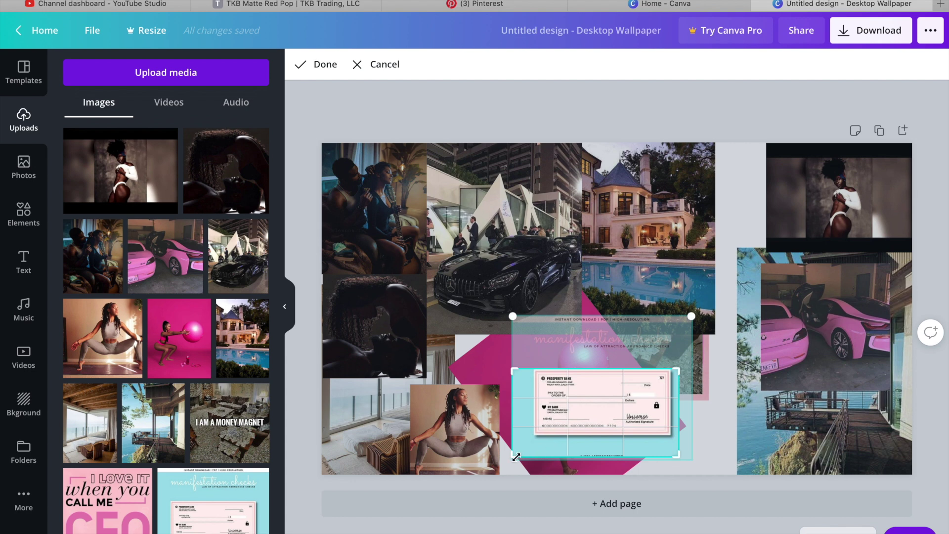
{"action": "left_click_drag", "start_coordinate": [514, 457], "coordinate": [532, 450]}
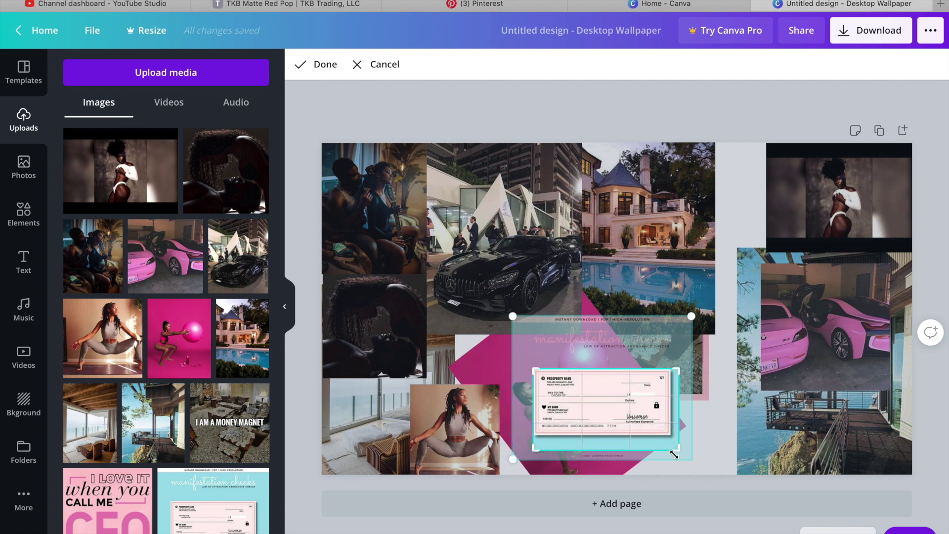
{"action": "left_click_drag", "start_coordinate": [676, 449], "coordinate": [671, 445]}
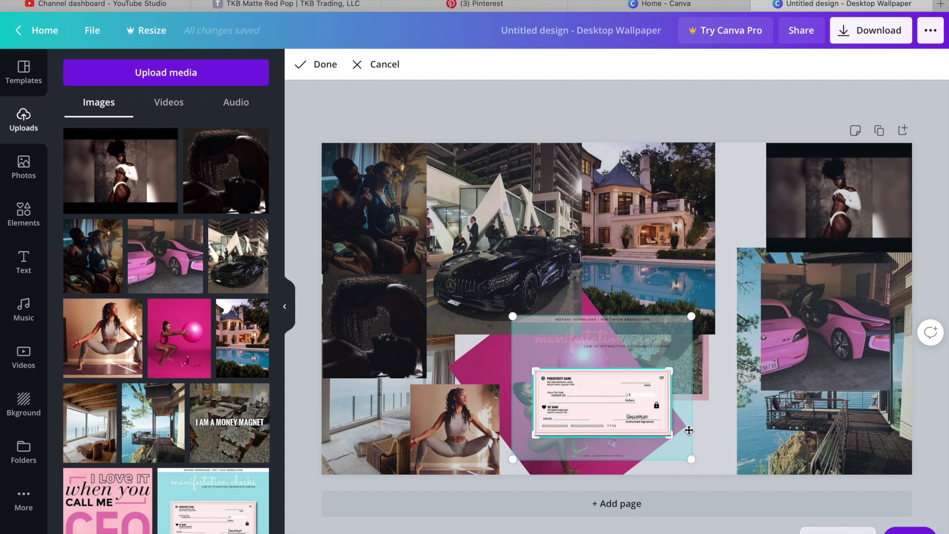
{"action": "left_click", "coordinate": [318, 64]}
Step: Position the cropped check below the small CEO quote and enlarge the money picture to fill the gaps behind the collage
{"action": "left_click_drag", "start_coordinate": [608, 424], "coordinate": [304, 434]}
{"action": "left_click_drag", "start_coordinate": [686, 374], "coordinate": [607, 319]}
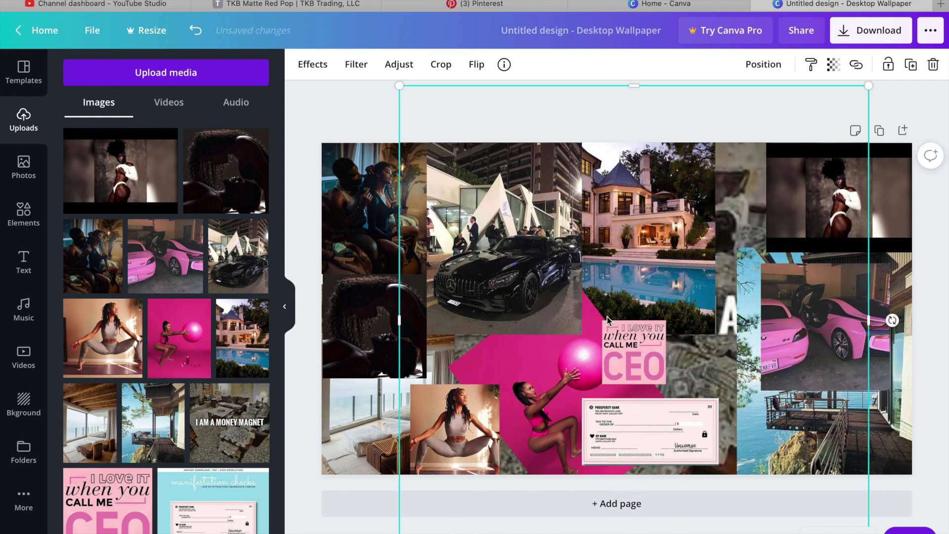
{"action": "left_click", "coordinate": [907, 108]}
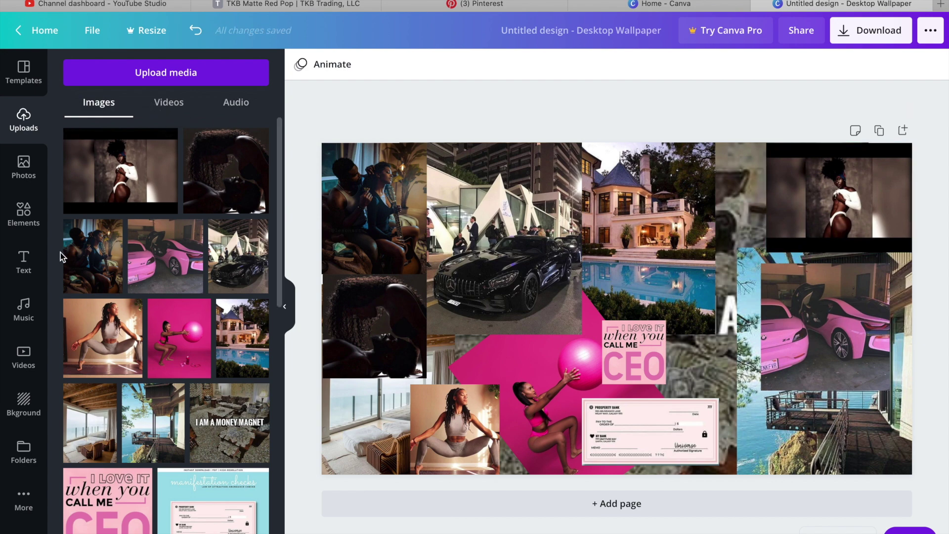
Step: Add the pink neon GLOW text style to the page and replace its wording with "BLACK LOVE"
{"action": "left_click", "coordinate": [35, 269]}
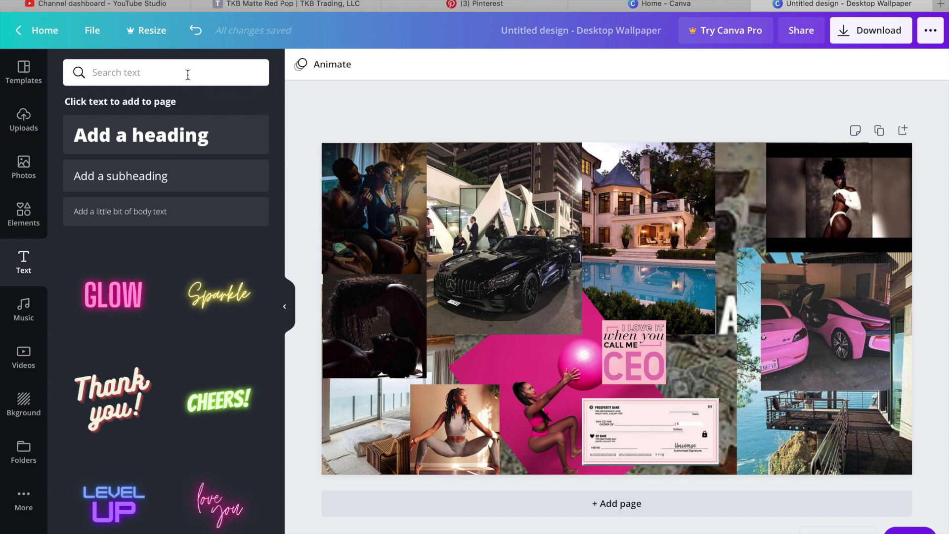
{"action": "left_click", "coordinate": [177, 69]}
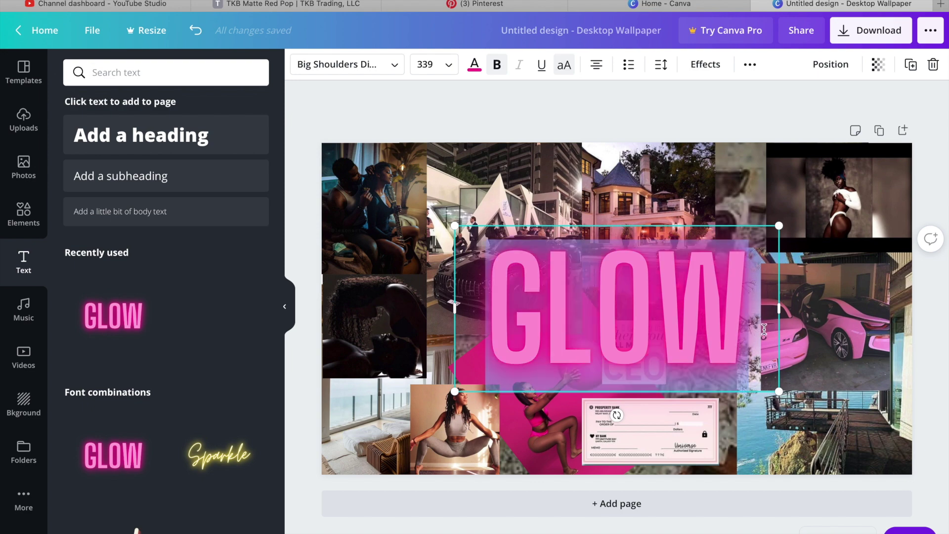
{"action": "type", "text": "BLACK"}
{"action": "key", "text": "Return"}
{"action": "type", "text": "LOVE"}
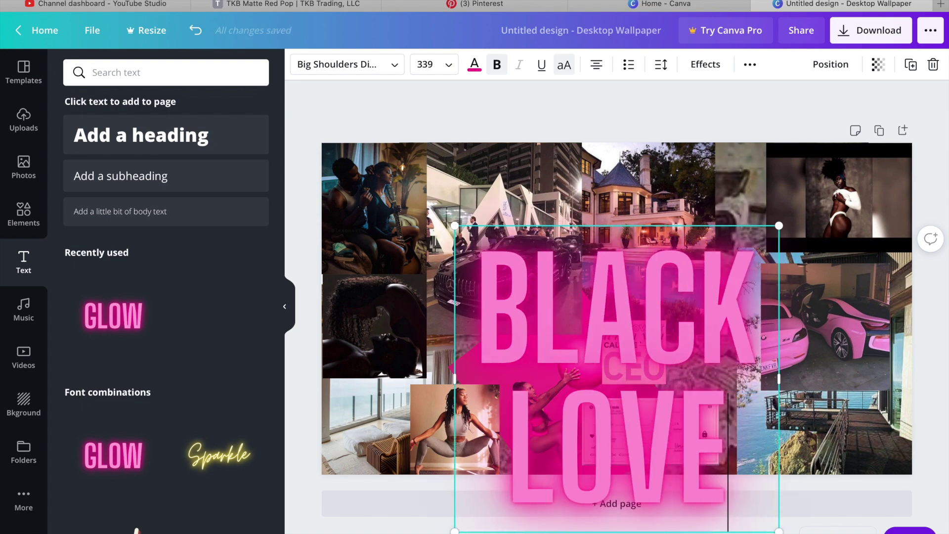
Step: Fit "BLACK LOVE" on one line, shrink it to size 58.4 and place it between the two couple pictures
{"action": "left_click_drag", "start_coordinate": [455, 383], "coordinate": [232, 360]}
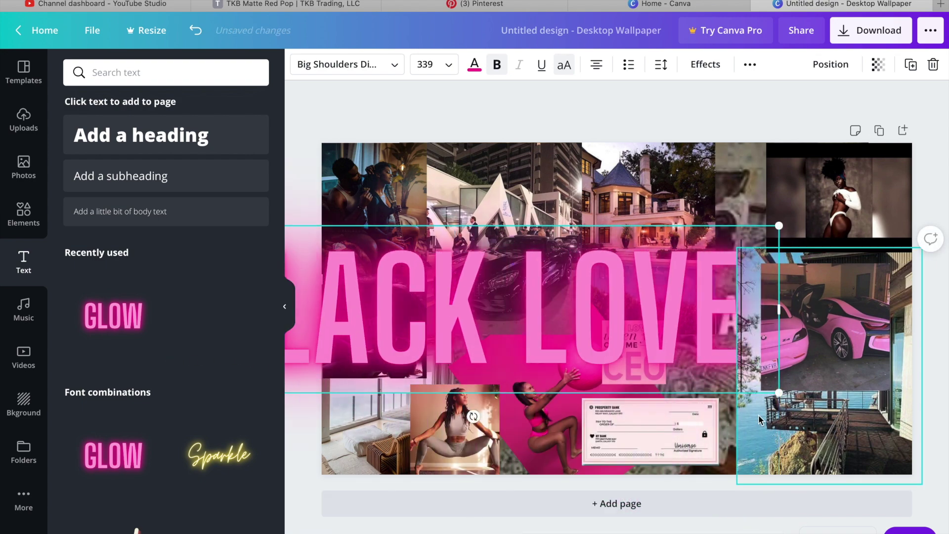
{"action": "left_click_drag", "start_coordinate": [778, 392], "coordinate": [435, 299]}
{"action": "left_click_drag", "start_coordinate": [384, 275], "coordinate": [547, 282]}
{"action": "left_click_drag", "start_coordinate": [603, 312], "coordinate": [404, 274]}
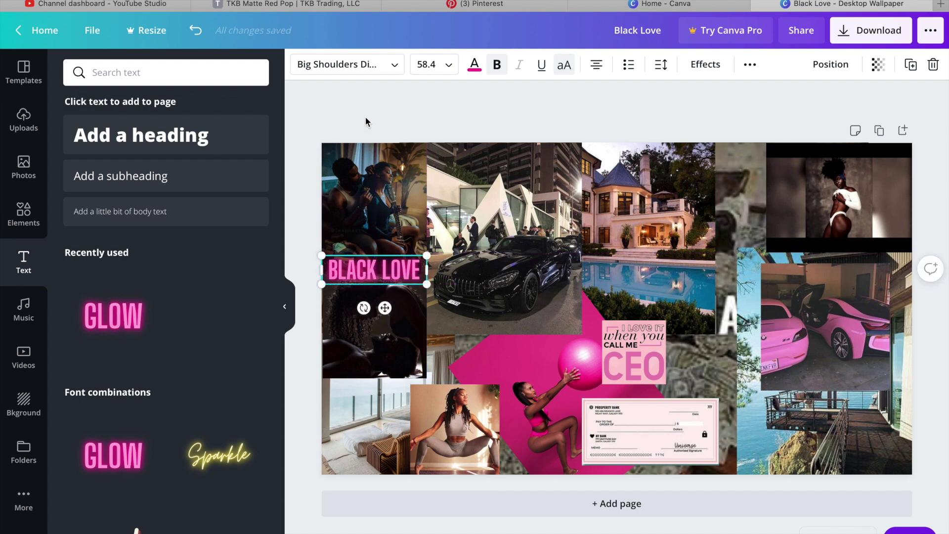
Step: Add the yellow neon Sparkle text style and change its wording to "I have the best things in life"
{"action": "scroll", "coordinate": [168, 297], "scroll_direction": "down", "scroll_amount": 4}
{"action": "left_click", "coordinate": [218, 282]}
{"action": "type", "text": "The b"}
{"action": "key", "text": "BackSpace"}
{"action": "key", "text": "BackSpace"}
{"action": "key", "text": "BackSpace"}
{"action": "key", "text": "BackSpace"}
{"action": "key", "text": "BackSpace"}
{"action": "type", "text": "I have the best things in life"}
Step: Resize the "I have the best things in life" text, tilt it downward, and place it across the mansion and pink car pictures
{"action": "left_click_drag", "start_coordinate": [767, 340], "coordinate": [711, 415]}
{"action": "left_click_drag", "start_coordinate": [787, 357], "coordinate": [656, 338]}
{"action": "left_click_drag", "start_coordinate": [544, 400], "coordinate": [603, 297]}
{"action": "left_click_drag", "start_coordinate": [710, 247], "coordinate": [839, 231]}
{"action": "left_click_drag", "start_coordinate": [754, 233], "coordinate": [725, 296]}
{"action": "left_click_drag", "start_coordinate": [687, 357], "coordinate": [647, 336]}
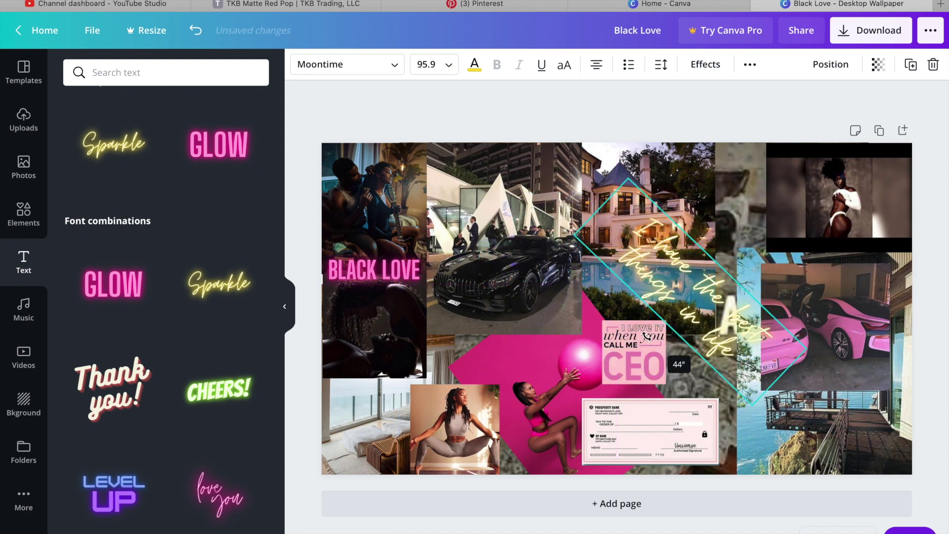
{"action": "left_click_drag", "start_coordinate": [785, 371], "coordinate": [864, 437]}
{"action": "left_click_drag", "start_coordinate": [742, 333], "coordinate": [707, 333]}
{"action": "left_click_drag", "start_coordinate": [659, 382], "coordinate": [680, 298]}
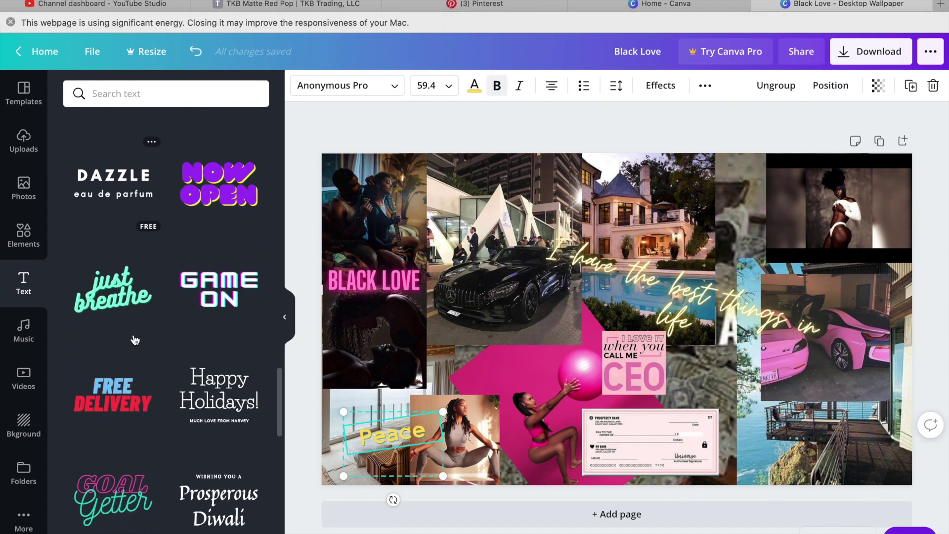
Step: Add the GAME ON glitch text style to the page and replace its wording with "ABUNDANCE"
{"action": "scroll", "coordinate": [134, 340], "scroll_direction": "down", "scroll_amount": 2}
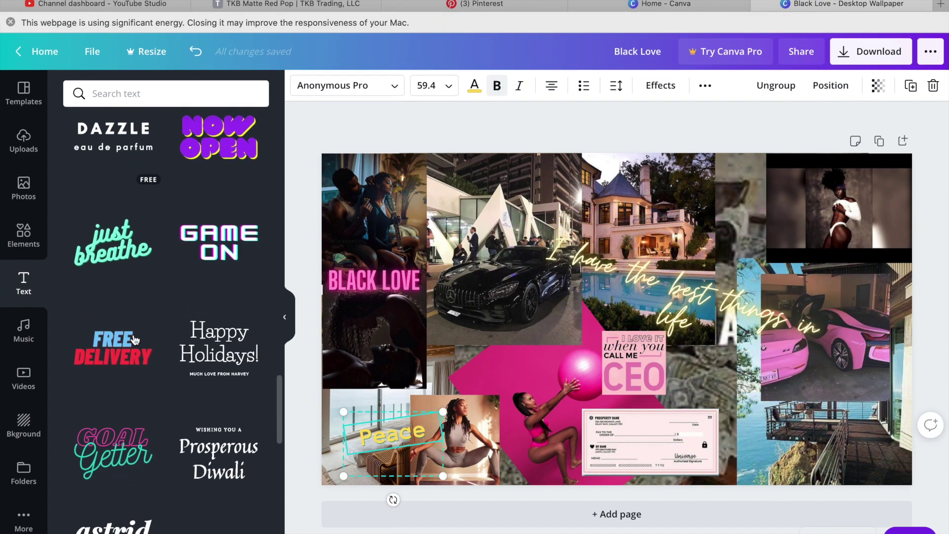
{"action": "left_click", "coordinate": [219, 242]}
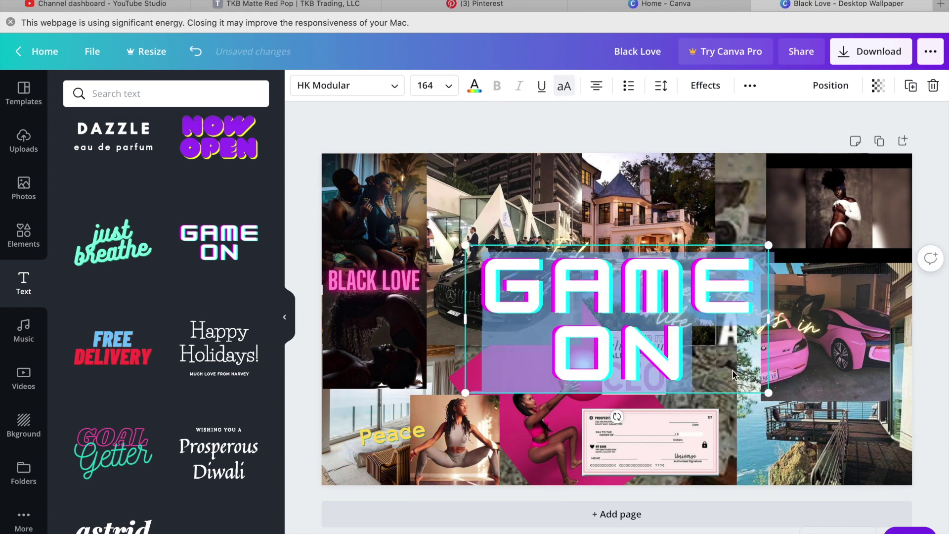
{"action": "type", "text": "ABUNDANCE"}
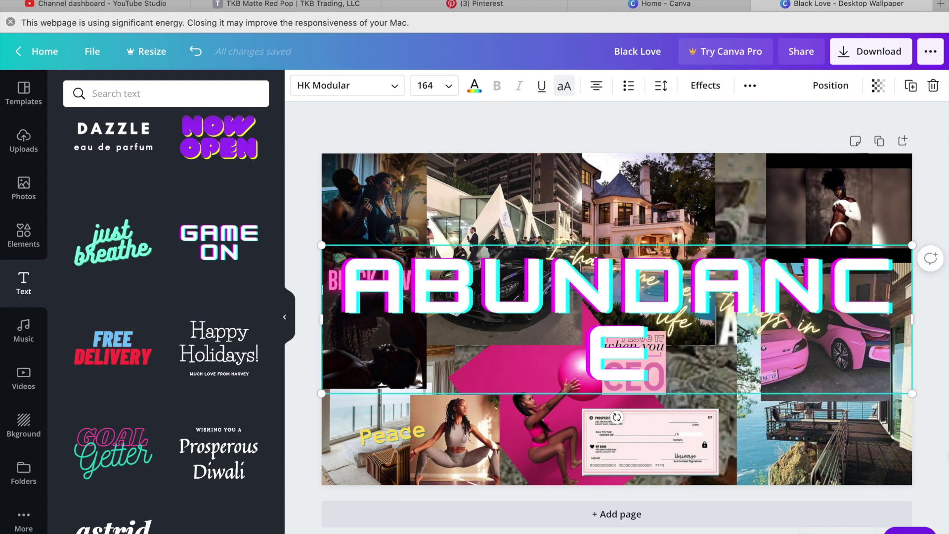
Step: Widen the "ABUNDANCE" text to fit one line, scale it to size 152, and move it across the middle of the collage
{"action": "left_click_drag", "start_coordinate": [915, 331], "coordinate": [946, 330]}
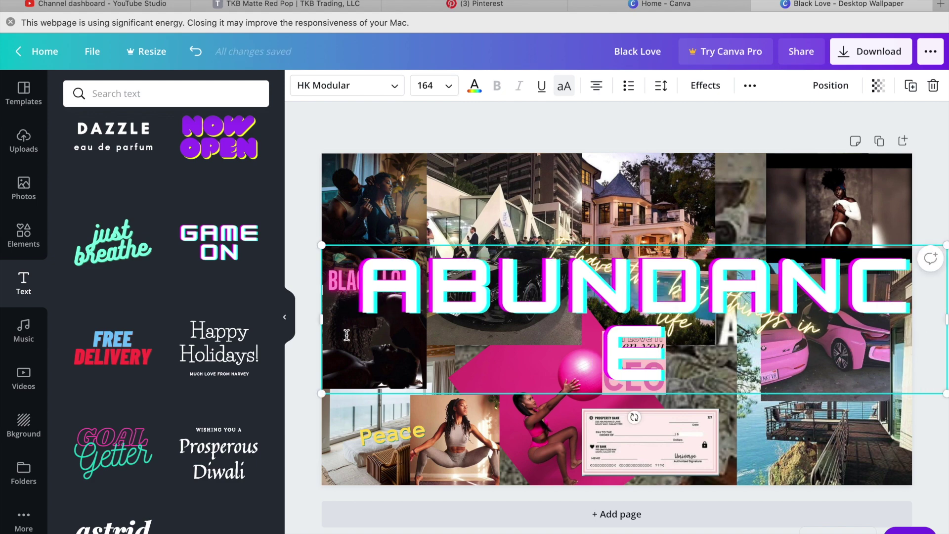
{"action": "left_click_drag", "start_coordinate": [321, 319], "coordinate": [294, 319]}
{"action": "left_click_drag", "start_coordinate": [292, 245], "coordinate": [344, 251]}
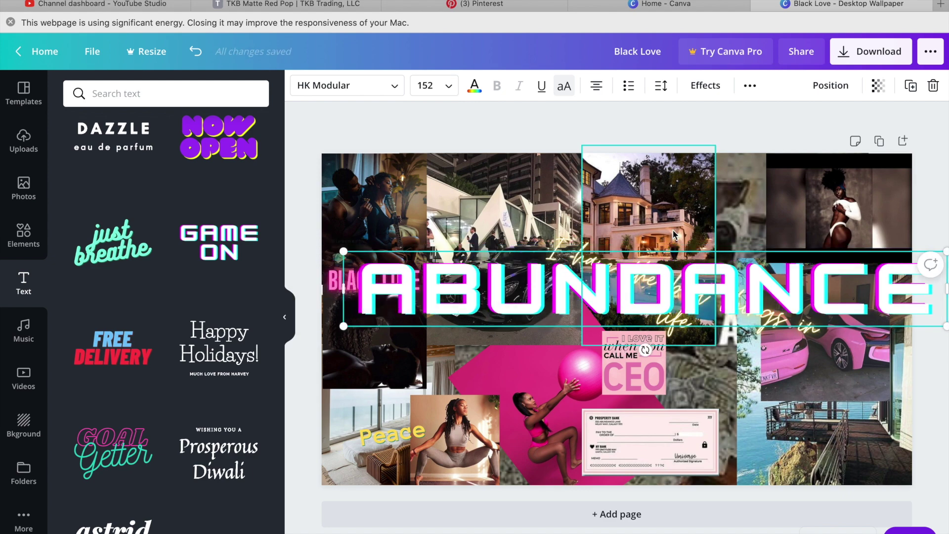
{"action": "left_click", "coordinate": [652, 309]}
{"action": "left_click_drag", "start_coordinate": [649, 291], "coordinate": [638, 322]}
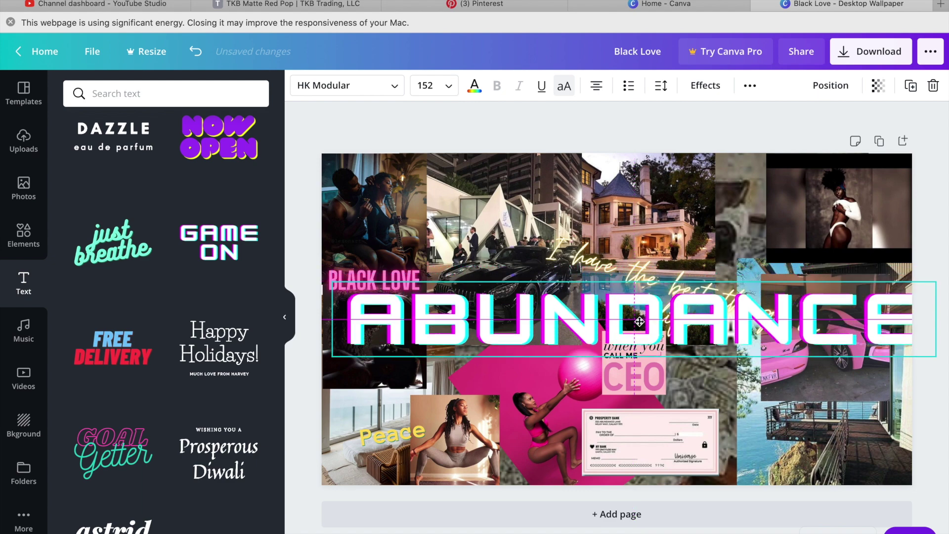
Step: Set the "ABUNDANCE" text's transparency to 23 and shift it slightly lower across the collage
{"action": "left_click", "coordinate": [877, 86]}
{"action": "left_click_drag", "start_coordinate": [839, 125], "coordinate": [779, 129]}
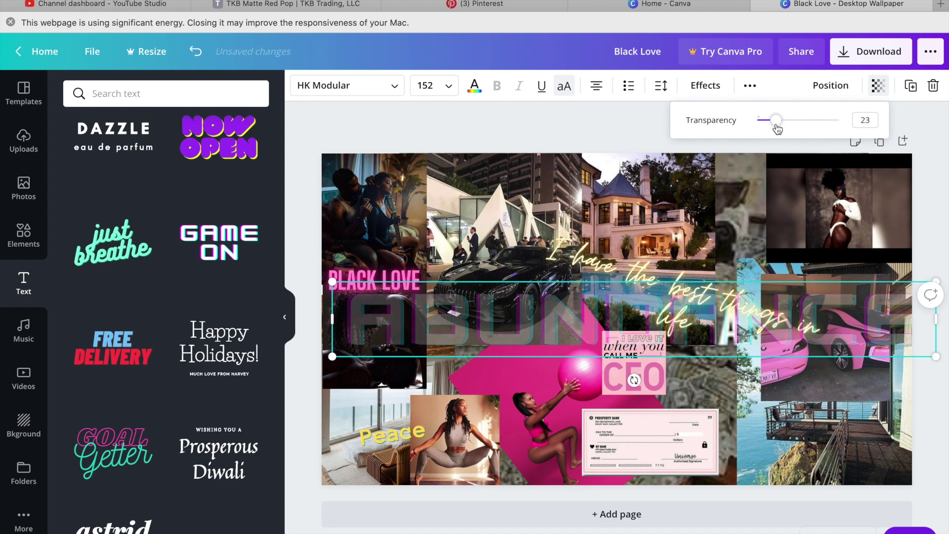
{"action": "left_click", "coordinate": [599, 149]}
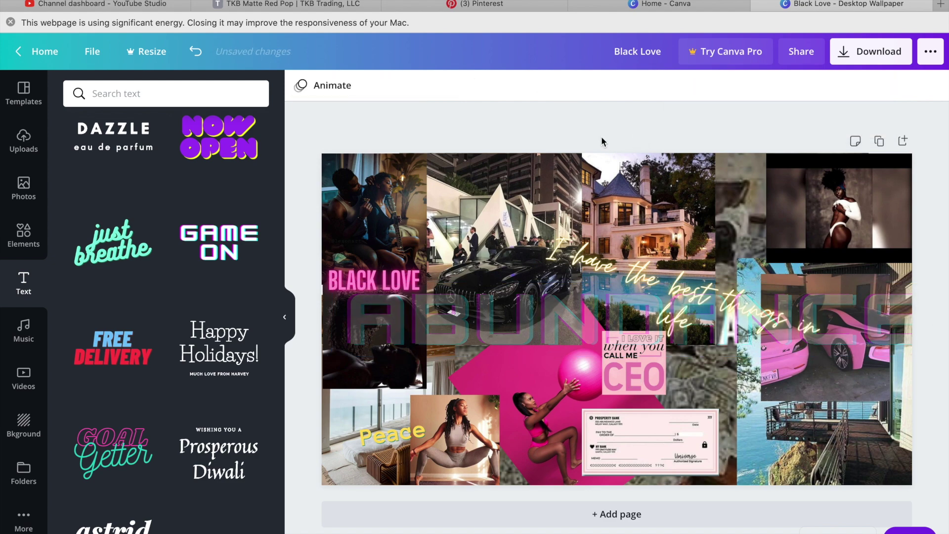
{"action": "left_click", "coordinate": [622, 326]}
{"action": "left_click_drag", "start_coordinate": [622, 326], "coordinate": [613, 343]}
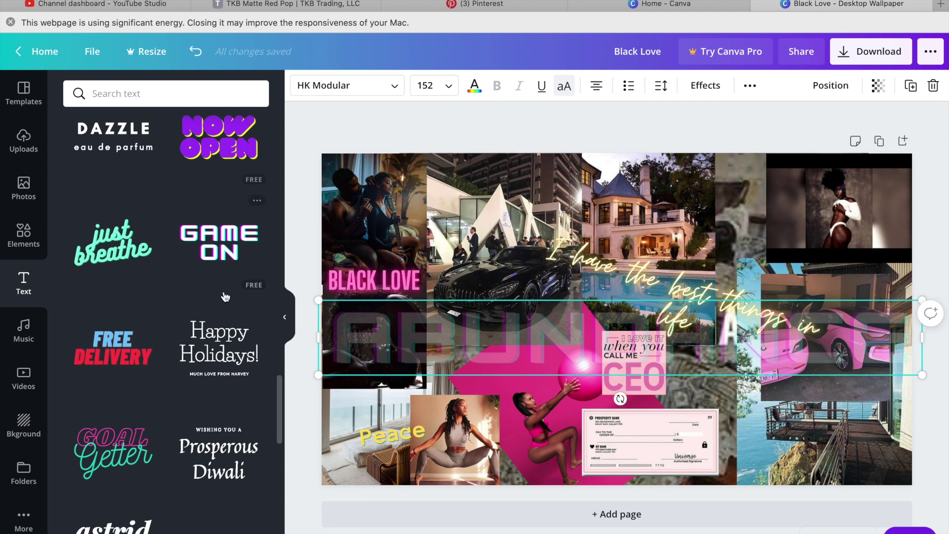
Step: Add the purple CHILL text style to the page and change its wording to "MENTAL STRENGTH"
{"action": "scroll", "coordinate": [207, 359], "scroll_direction": "down", "scroll_amount": 10}
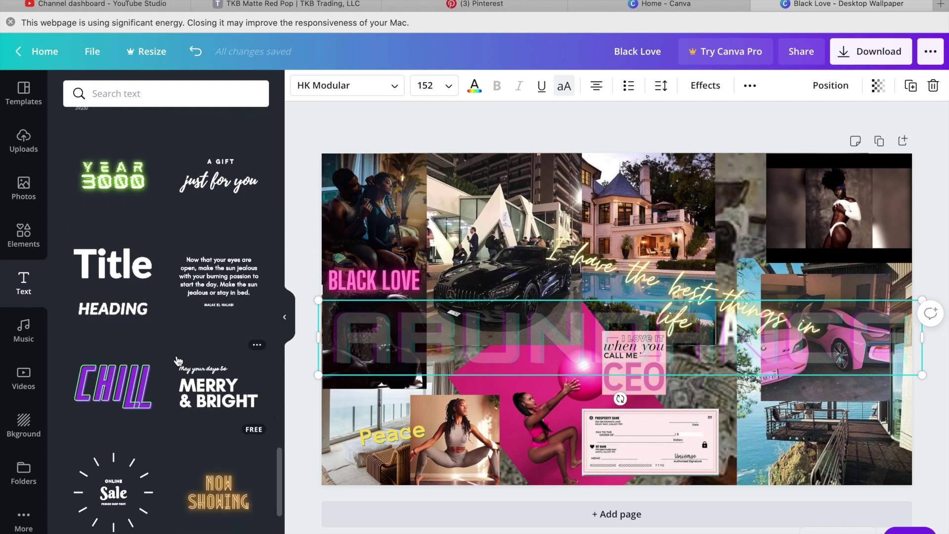
{"action": "left_click", "coordinate": [113, 388]}
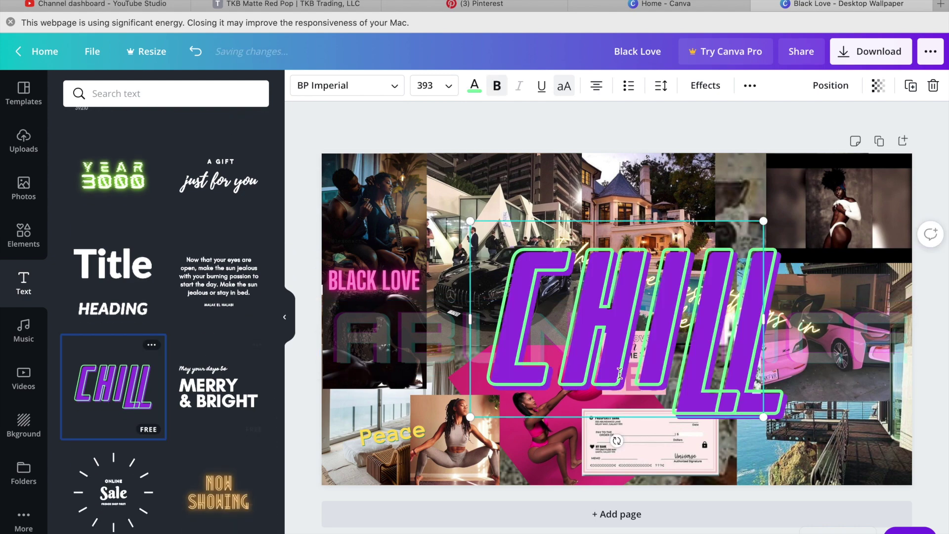
{"action": "double_click", "coordinate": [660, 411]}
{"action": "type", "text": "MENTAL"}
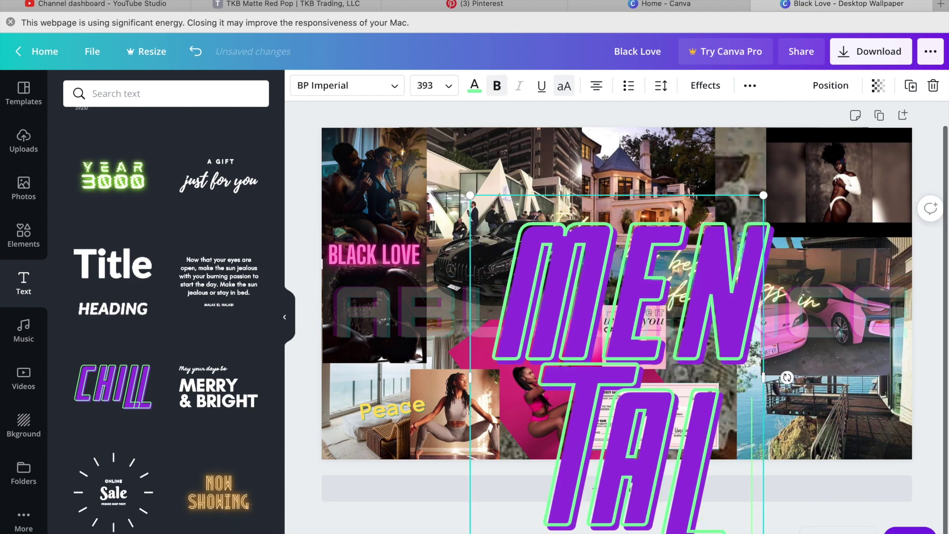
{"action": "type", "text": " STRENGH"}
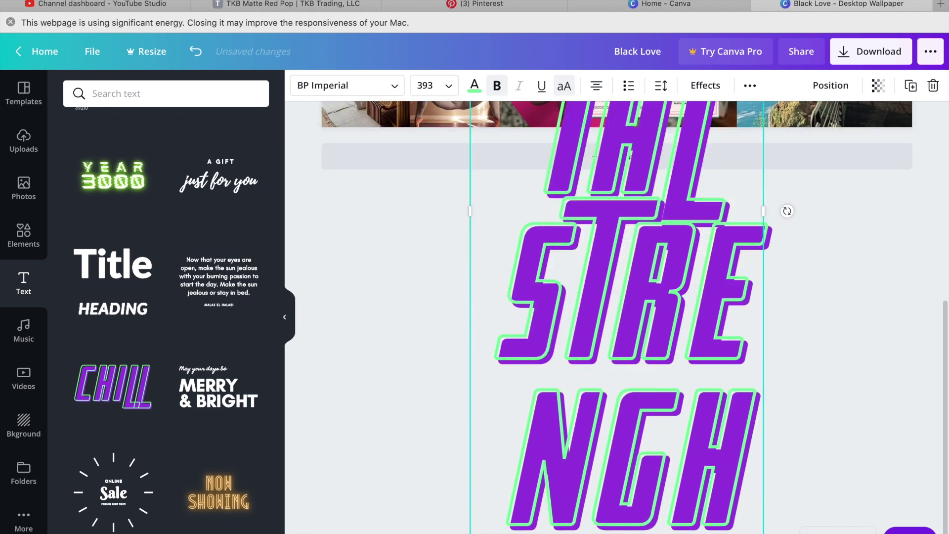
{"action": "key", "text": "BackSpace"}
{"action": "key", "text": "BackSpace"}
{"action": "type", "text": "GTH"}
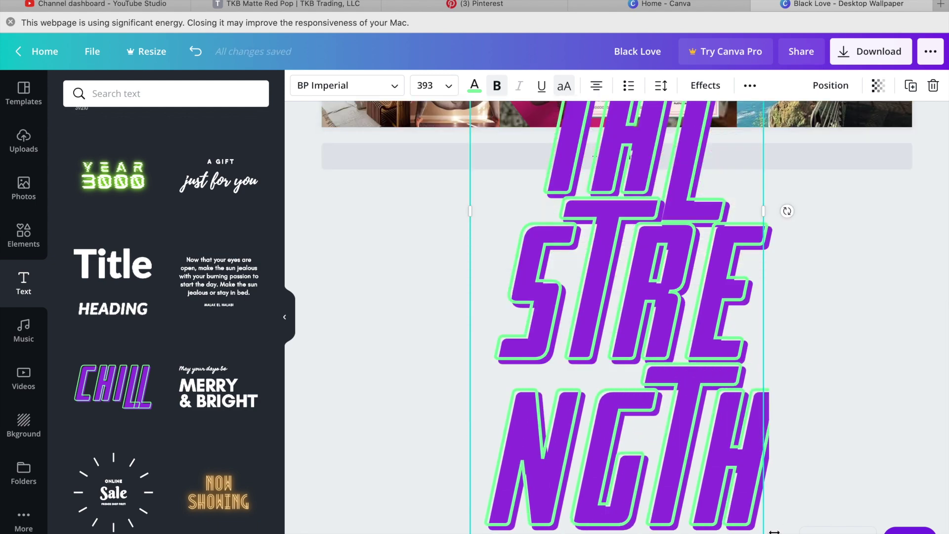
Step: Shrink the purple "MENTAL STRENGTH" text to size 43.9 and place it along the lower edge of the picture of the woman in white
{"action": "left_click_drag", "start_coordinate": [745, 521], "coordinate": [669, 301]}
{"action": "left_click_drag", "start_coordinate": [471, 301], "coordinate": [567, 261]}
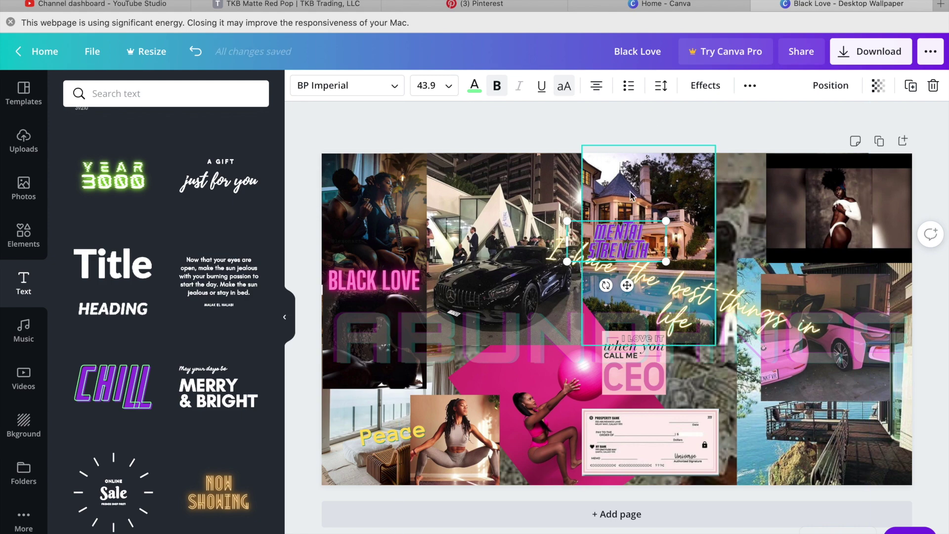
{"action": "left_click_drag", "start_coordinate": [633, 248], "coordinate": [851, 264]}
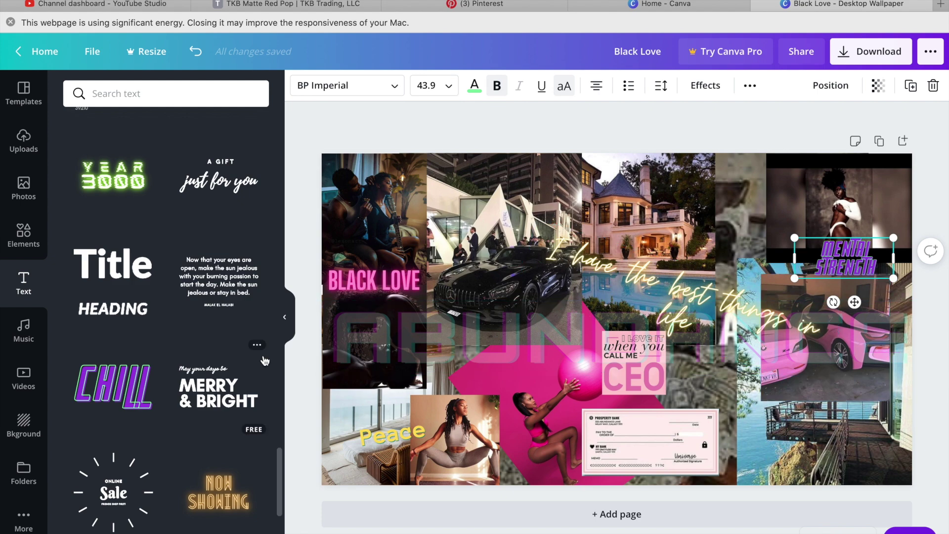
Step: Add the orange neon NOW SHOWING text style and replace its wording with "MENTAL STRENGTH" on two lines
{"action": "left_click", "coordinate": [234, 490]}
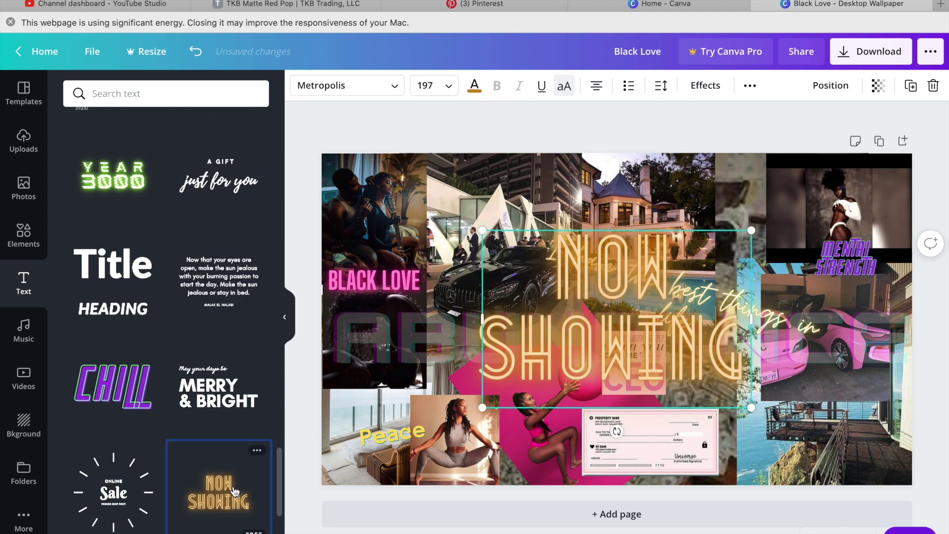
{"action": "key", "text": "BackSpace"}
{"action": "key", "text": "BackSpace"}
{"action": "key", "text": "BackSpace"}
{"action": "key", "text": "BackSpace"}
{"action": "key", "text": "BackSpace"}
{"action": "key", "text": "BackSpace"}
{"action": "key", "text": "BackSpace"}
{"action": "key", "text": "BackSpace"}
{"action": "key", "text": "BackSpace"}
{"action": "key", "text": "BackSpace"}
{"action": "key", "text": "BackSpace"}
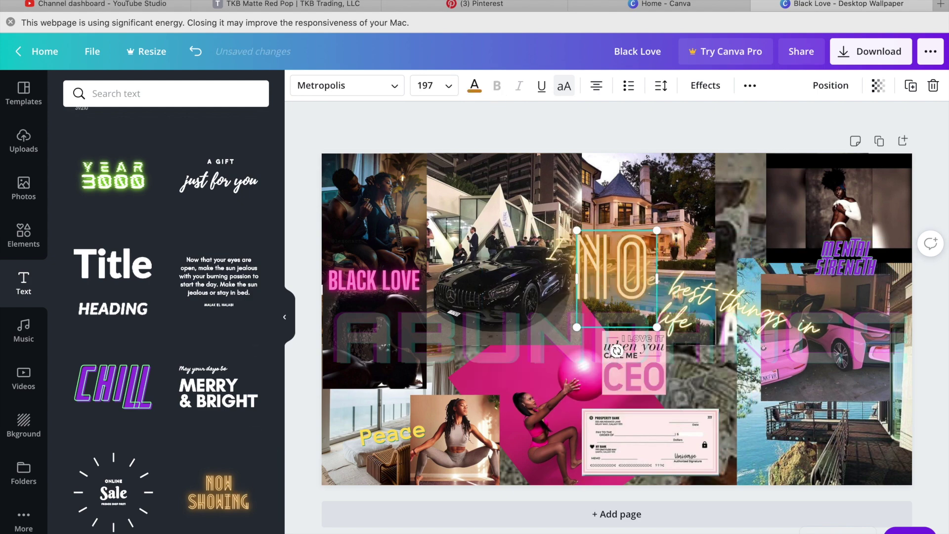
{"action": "type", "text": "MENTAL"}
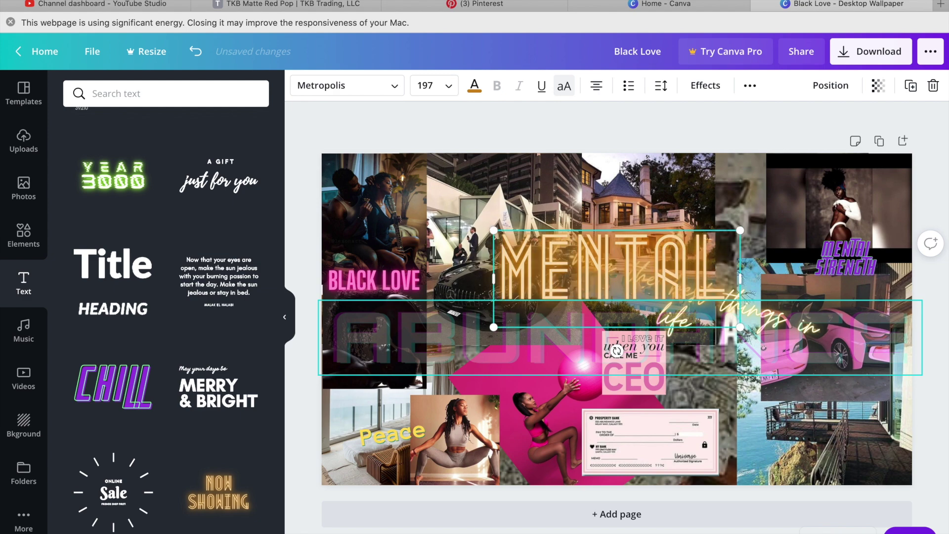
{"action": "key", "text": "Return"}
{"action": "type", "text": "STRENGTH"}
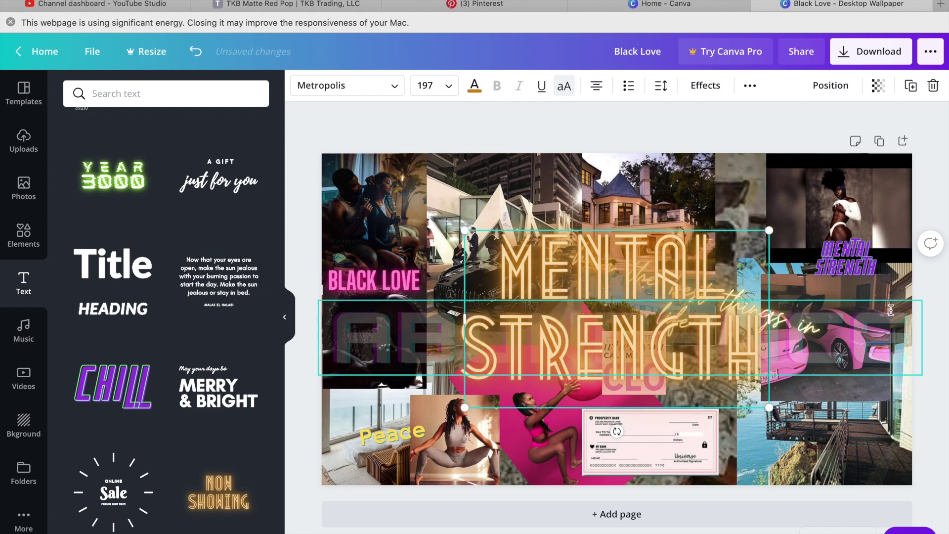
Step: Delete the purple "MENTAL STRENGTH" text
{"action": "left_click", "coordinate": [846, 257]}
{"action": "key", "text": "Delete"}
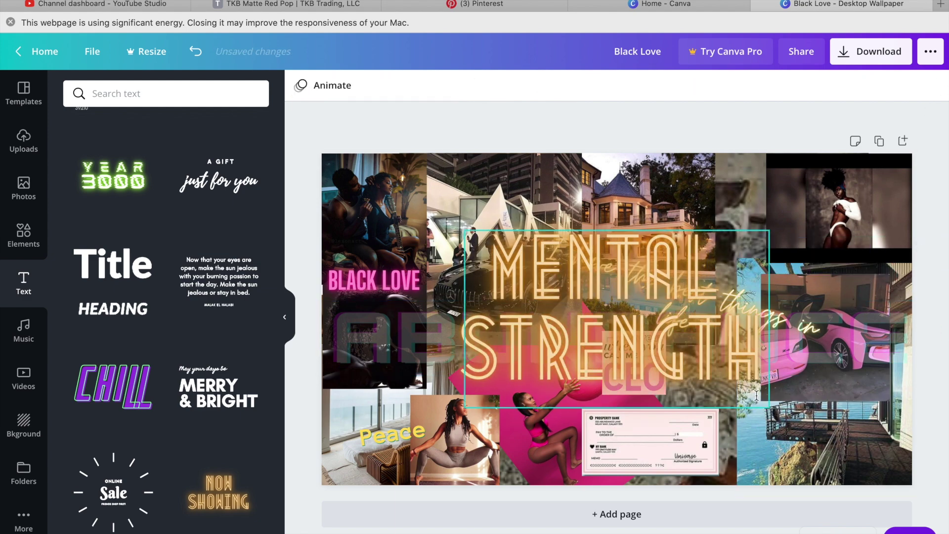
Step: Shrink the neon "MENTAL STRENGTH" text to size 40.7, tilt it upward, and place it at the lower-right corner of the woman-in-white picture
{"action": "left_click", "coordinate": [742, 360]}
{"action": "left_click_drag", "start_coordinate": [768, 232], "coordinate": [647, 317]}
{"action": "left_click_drag", "start_coordinate": [588, 366], "coordinate": [874, 289]}
{"action": "left_click_drag", "start_coordinate": [766, 329], "coordinate": [817, 300]}
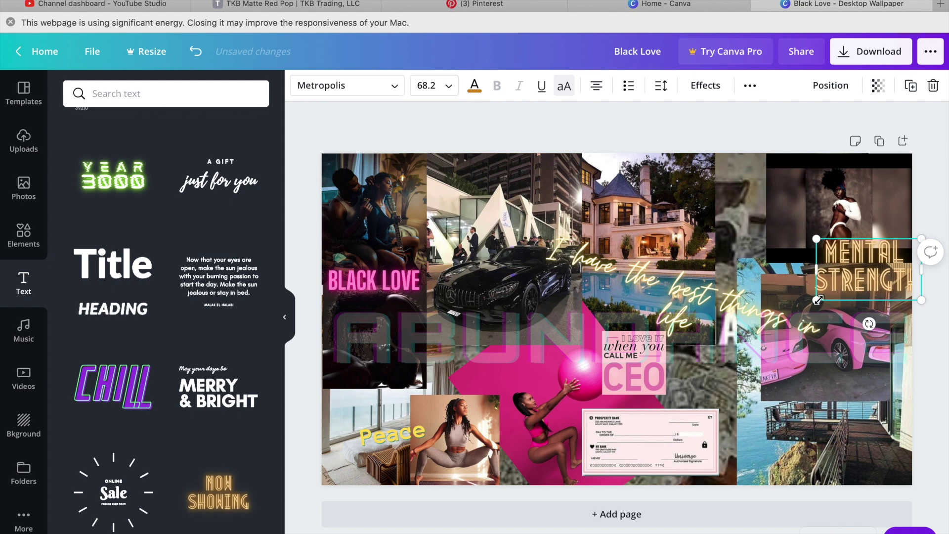
{"action": "left_click_drag", "start_coordinate": [816, 269], "coordinate": [867, 261]}
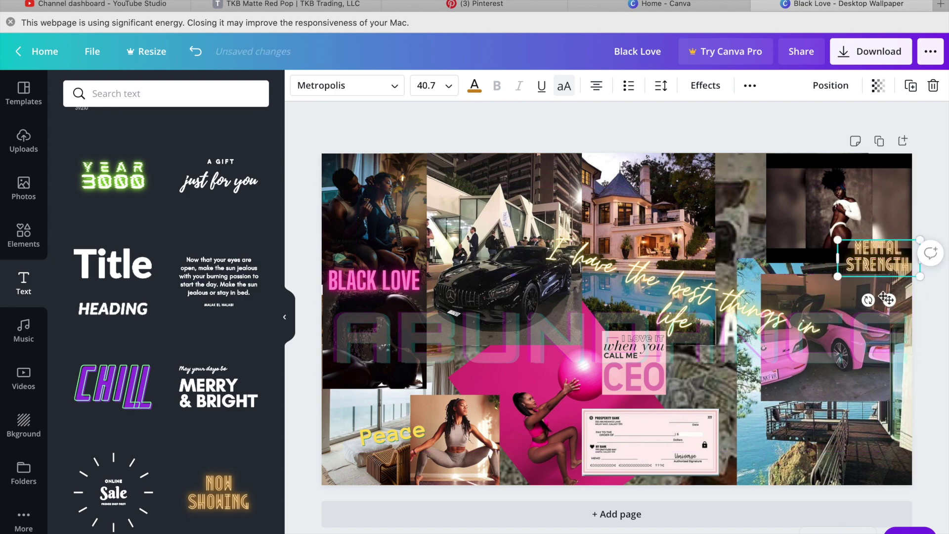
{"action": "left_click_drag", "start_coordinate": [868, 300], "coordinate": [868, 264]}
{"action": "left_click", "coordinate": [751, 131]}
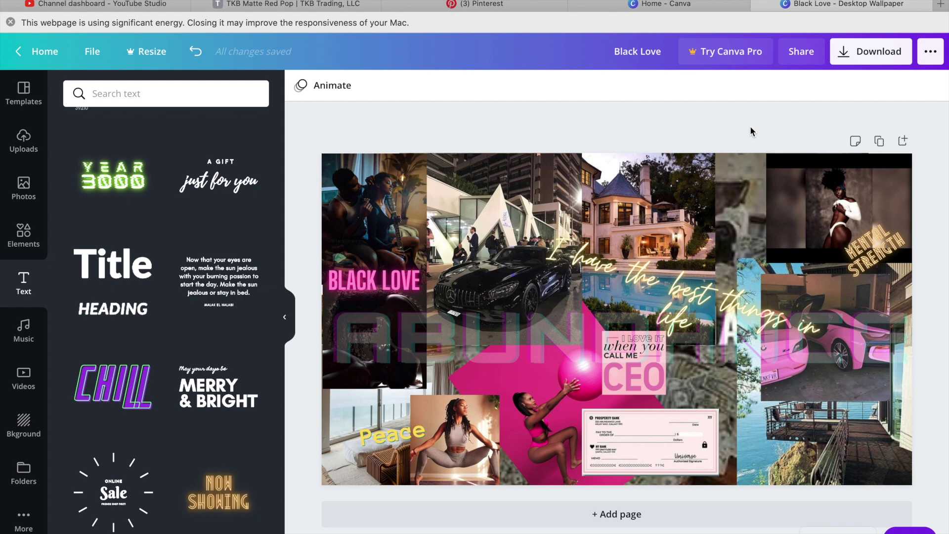
Step: Add the outlined ACTION text style, shrink it to size 52.8, and place it in the lower-right corner of the deck picture
{"action": "scroll", "coordinate": [216, 403], "scroll_direction": "down", "scroll_amount": 10}
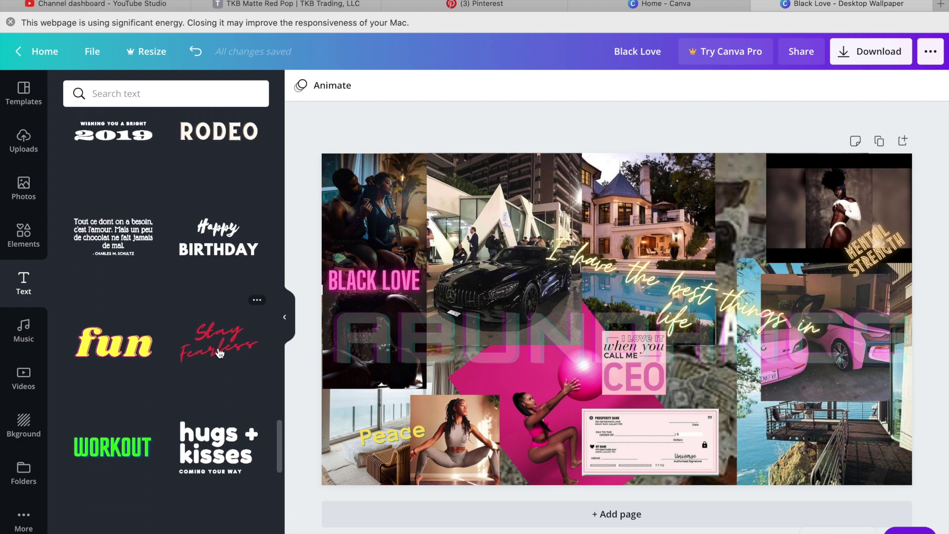
{"action": "scroll", "coordinate": [220, 353], "scroll_direction": "down", "scroll_amount": 8}
{"action": "scroll", "coordinate": [220, 353], "scroll_direction": "down", "scroll_amount": 5}
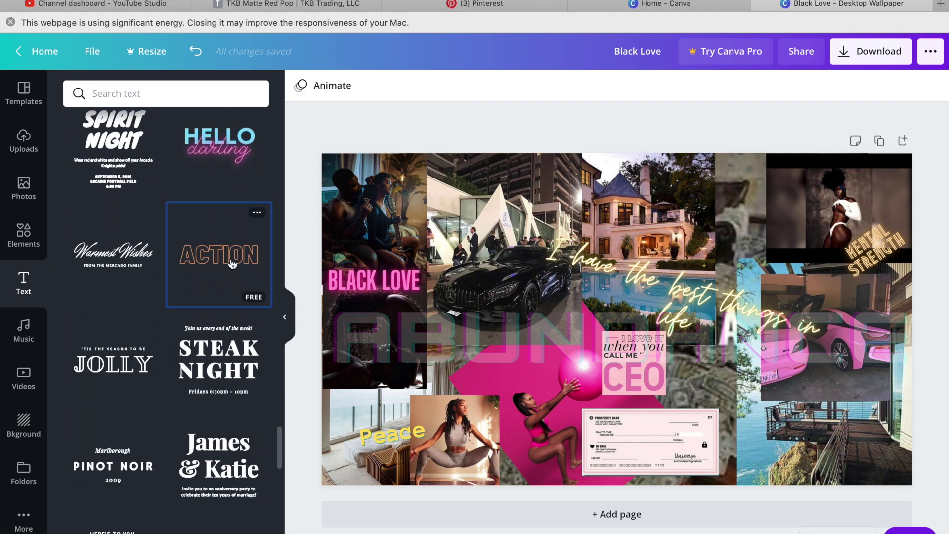
{"action": "left_click", "coordinate": [232, 265]}
{"action": "left_click_drag", "start_coordinate": [758, 373], "coordinate": [567, 325]}
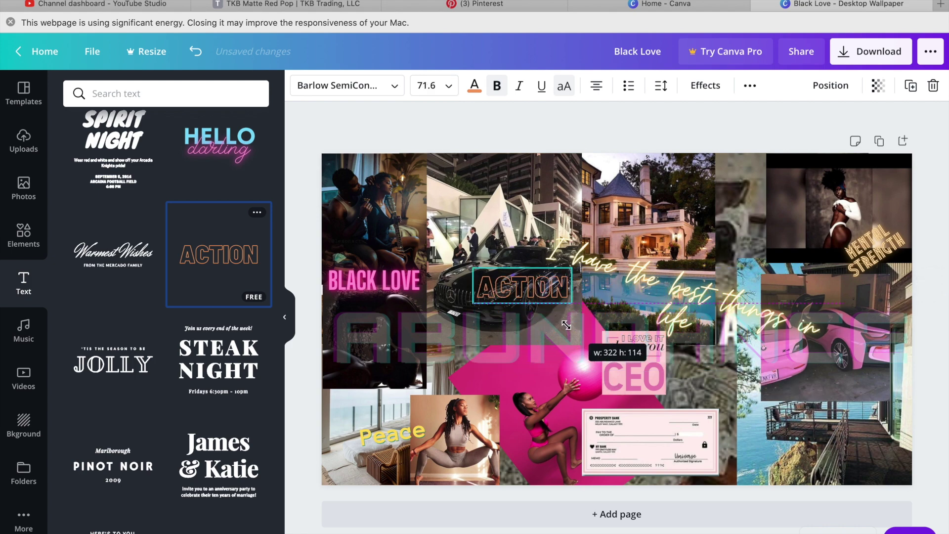
{"action": "left_click_drag", "start_coordinate": [515, 290], "coordinate": [860, 471]}
Step: Add the FILM FEST text style to the page and delete its small "THE 16TH ANNUAL ASCOT" element
{"action": "scroll", "coordinate": [207, 470], "scroll_direction": "down", "scroll_amount": 7}
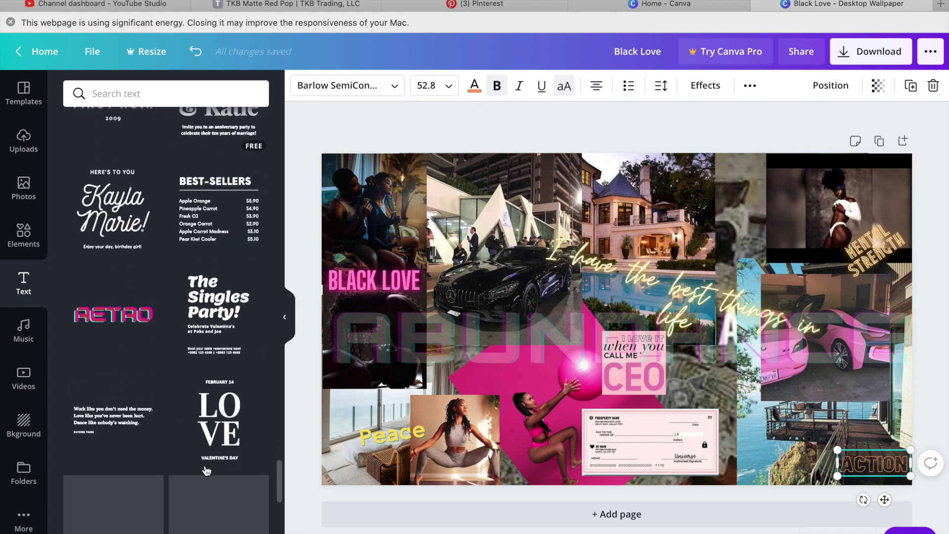
{"action": "scroll", "coordinate": [206, 469], "scroll_direction": "down", "scroll_amount": 10}
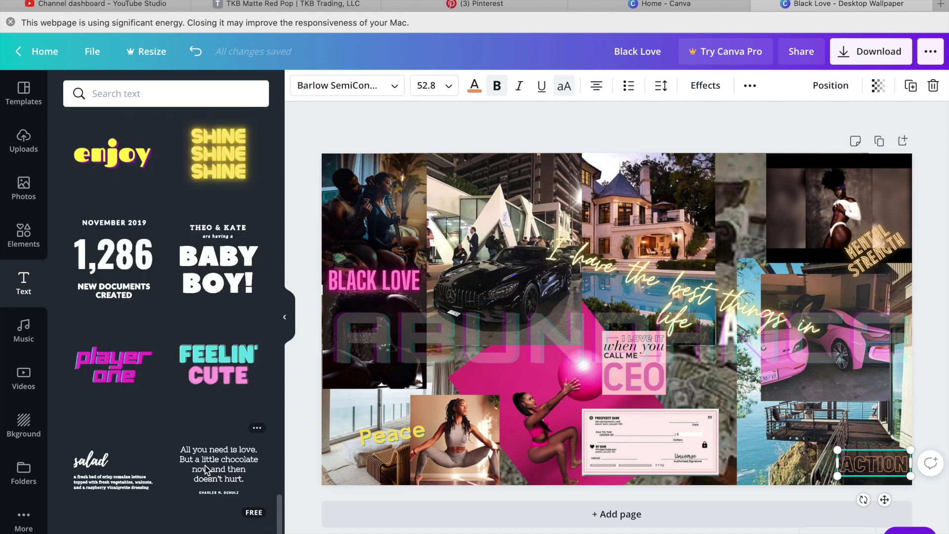
{"action": "scroll", "coordinate": [207, 470], "scroll_direction": "down", "scroll_amount": 5}
{"action": "scroll", "coordinate": [206, 470], "scroll_direction": "up", "scroll_amount": 4}
{"action": "scroll", "coordinate": [206, 470], "scroll_direction": "up", "scroll_amount": 4}
{"action": "scroll", "coordinate": [206, 470], "scroll_direction": "down", "scroll_amount": 10}
{"action": "scroll", "coordinate": [207, 470], "scroll_direction": "down", "scroll_amount": 3}
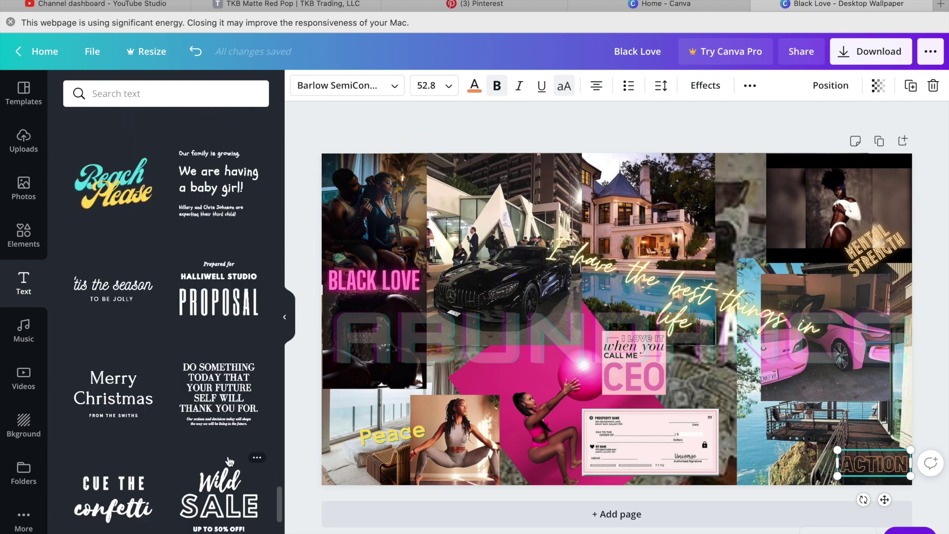
{"action": "scroll", "coordinate": [229, 461], "scroll_direction": "down", "scroll_amount": 15}
{"action": "scroll", "coordinate": [229, 487], "scroll_direction": "down", "scroll_amount": 10}
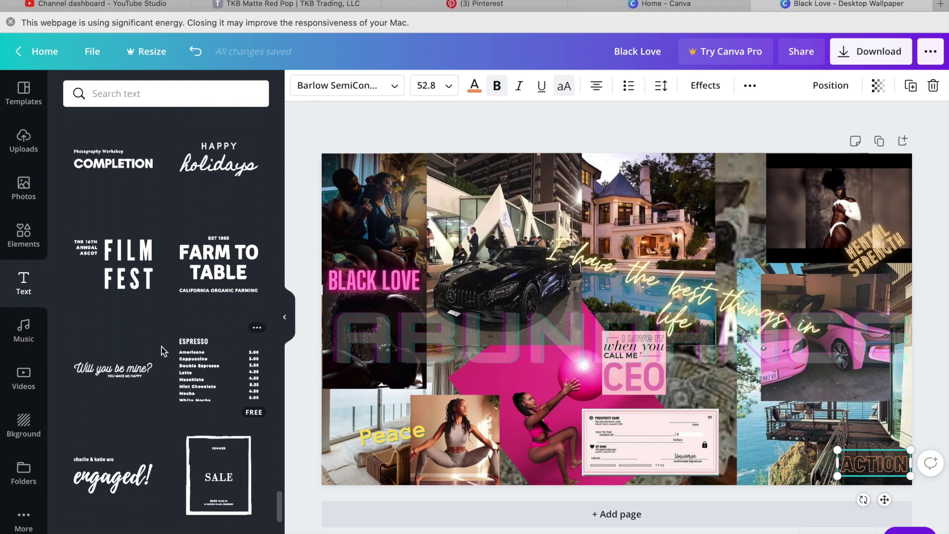
{"action": "left_click", "coordinate": [135, 279]}
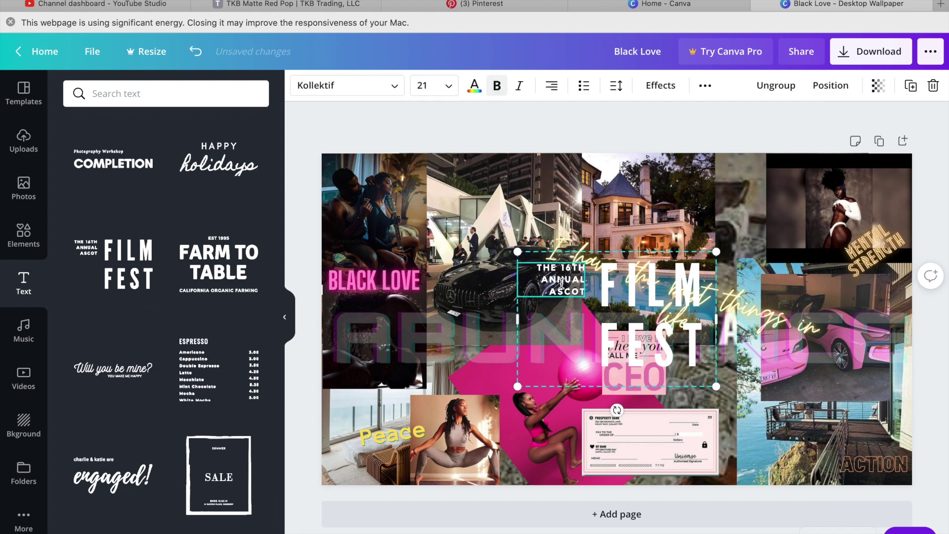
{"action": "left_click", "coordinate": [933, 86]}
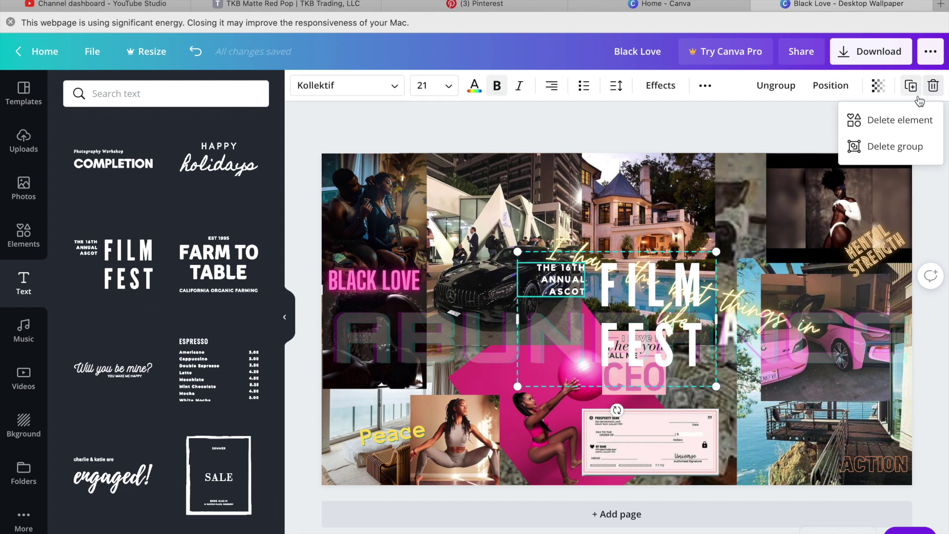
{"action": "left_click", "coordinate": [918, 122]}
Step: Replace the FILM FEST text with "I CAN DO THIS!", widen its box to fit one line, and place it along the page's top edge
{"action": "type", "text": "I CAN DO"}
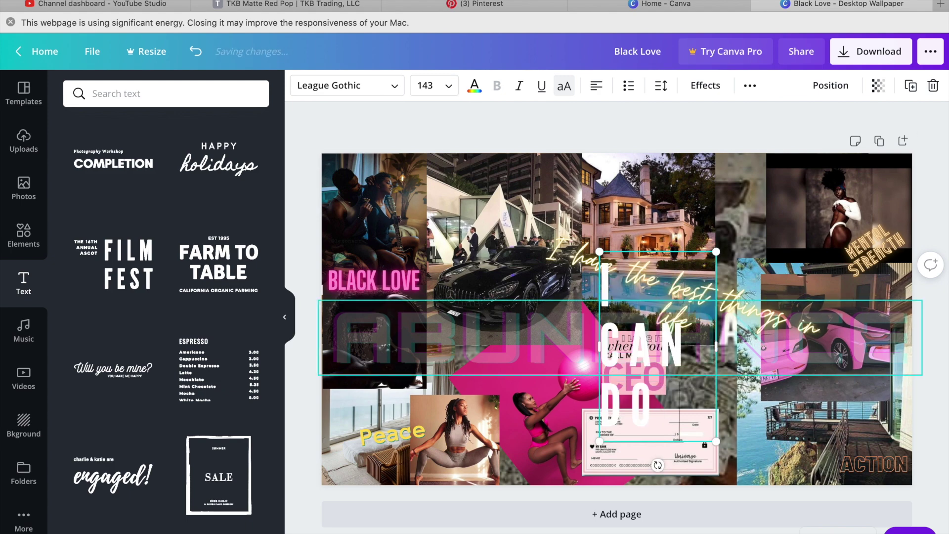
{"action": "type", "text": " THIS"}
{"action": "key", "text": "Return"}
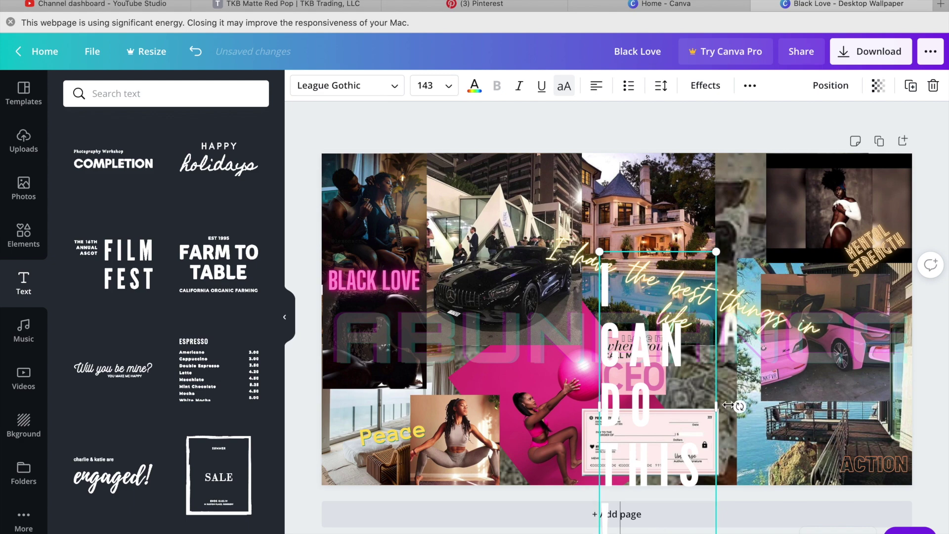
{"action": "left_click_drag", "start_coordinate": [716, 406], "coordinate": [922, 378]}
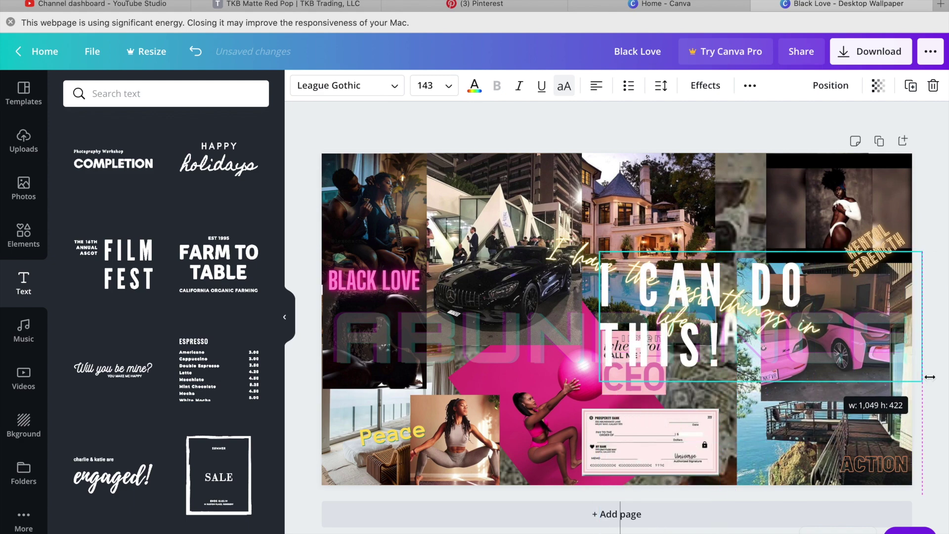
{"action": "left_click_drag", "start_coordinate": [599, 316], "coordinate": [499, 316]}
{"action": "left_click", "coordinate": [596, 327]}
{"action": "left_click_drag", "start_coordinate": [643, 289], "coordinate": [589, 182]}
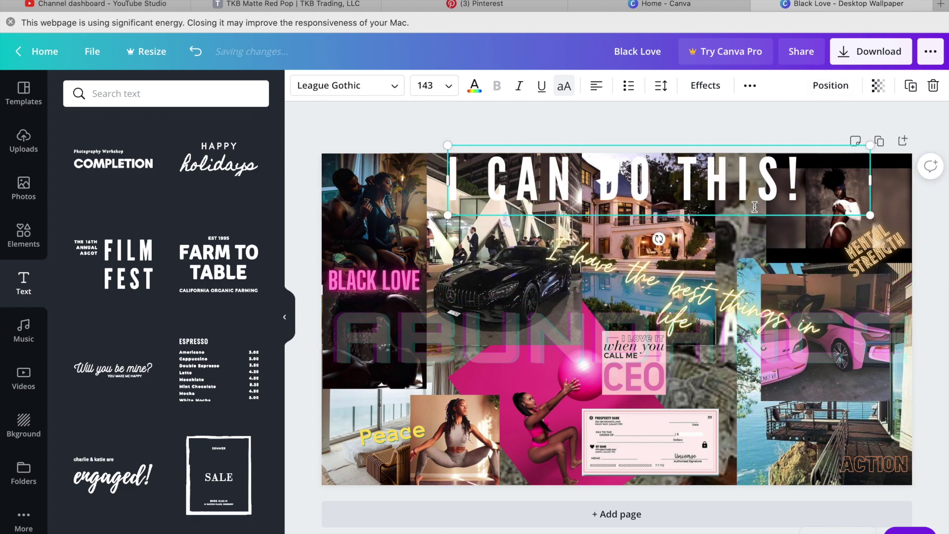
Step: Make the "I CAN DO THIS!" text slightly transparent and shift it a little left along the page's top edge
{"action": "left_click", "coordinate": [878, 86]}
{"action": "left_click_drag", "start_coordinate": [839, 121], "coordinate": [812, 121]}
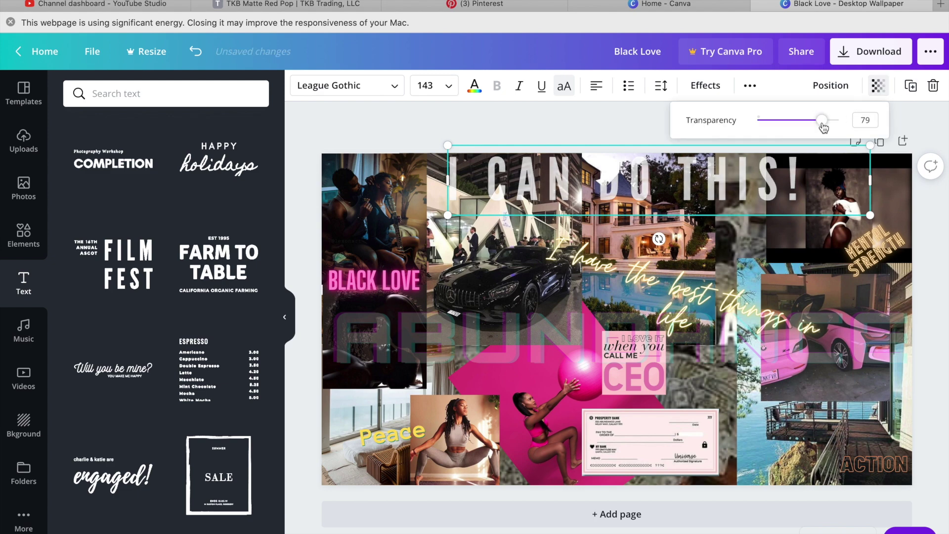
{"action": "left_click", "coordinate": [637, 128]}
{"action": "left_click_drag", "start_coordinate": [687, 167], "coordinate": [668, 167]}
Step: Deselect the text and download the finished wallpaper as a PNG at 1920 × 1080 px
{"action": "left_click", "coordinate": [791, 123]}
{"action": "left_click", "coordinate": [884, 59]}
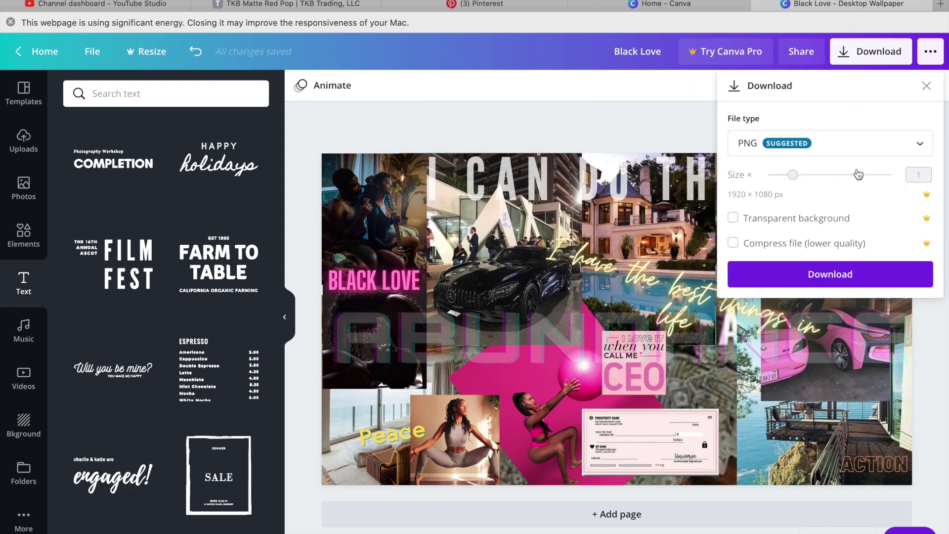
{"action": "left_click", "coordinate": [872, 279]}
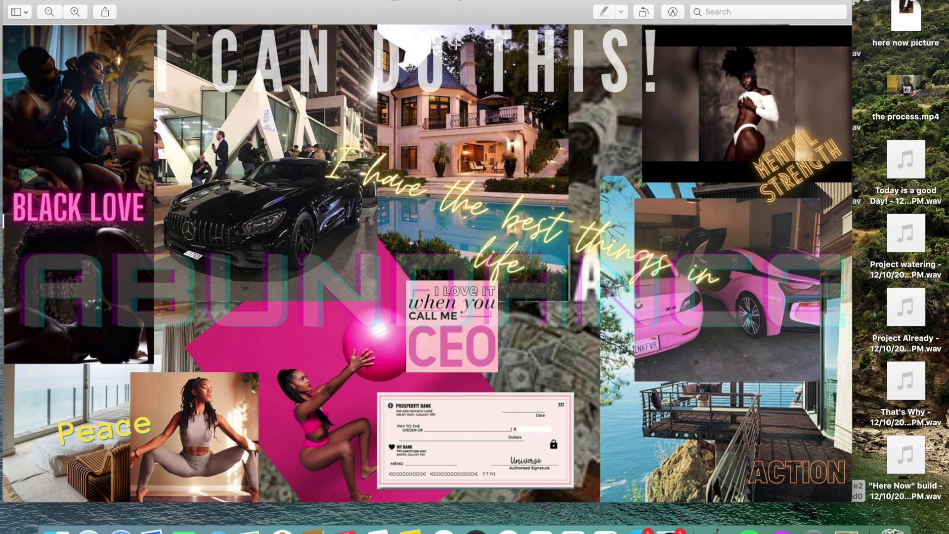
Step: In Preview, rename the downloaded image "virtual vision board", move it to the iCloud Desktop folder, and close its window
{"action": "left_click", "coordinate": [469, 1]}
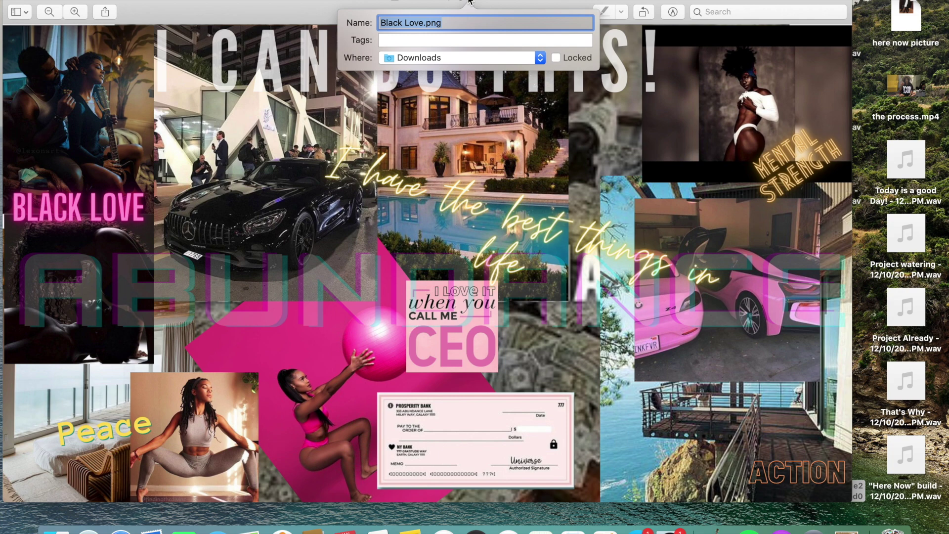
{"action": "type", "text": "virtu"}
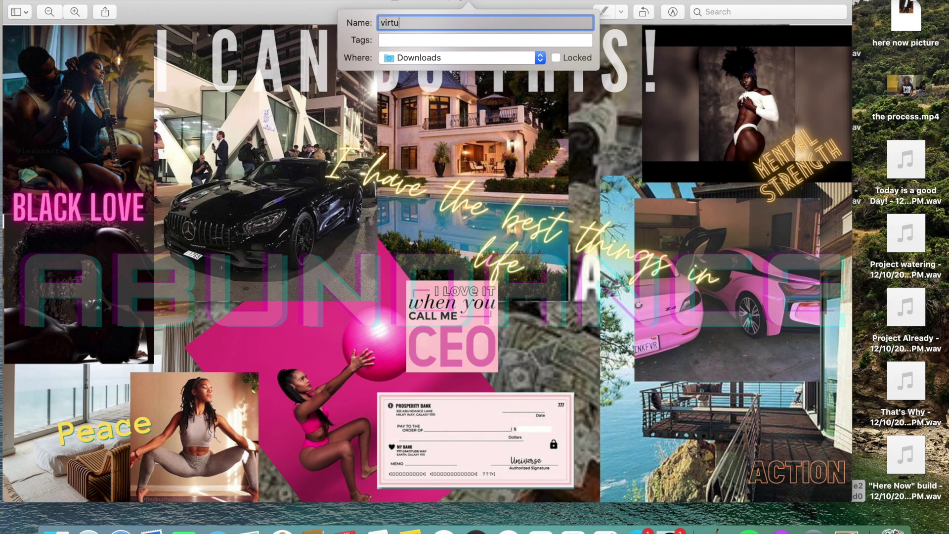
{"action": "type", "text": "al vision board"}
{"action": "left_click", "coordinate": [539, 58]}
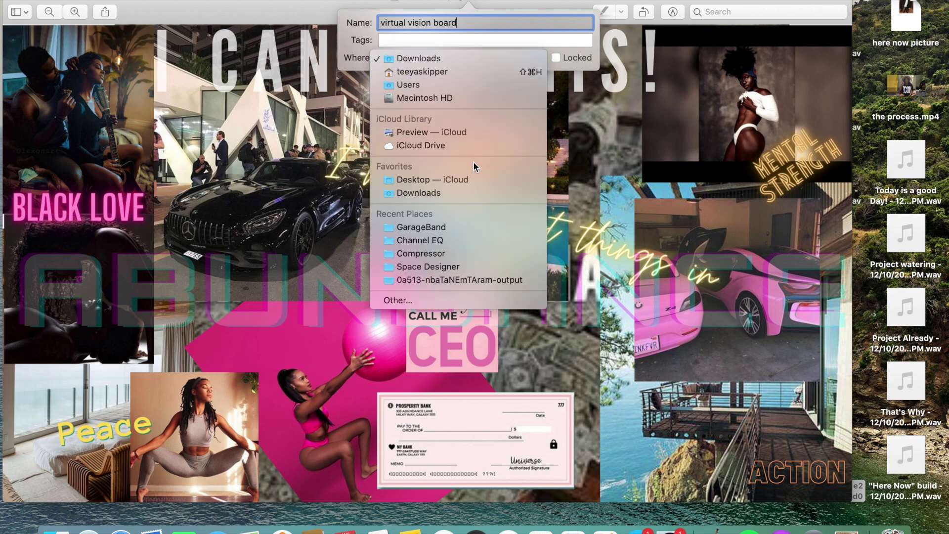
{"action": "left_click", "coordinate": [464, 181]}
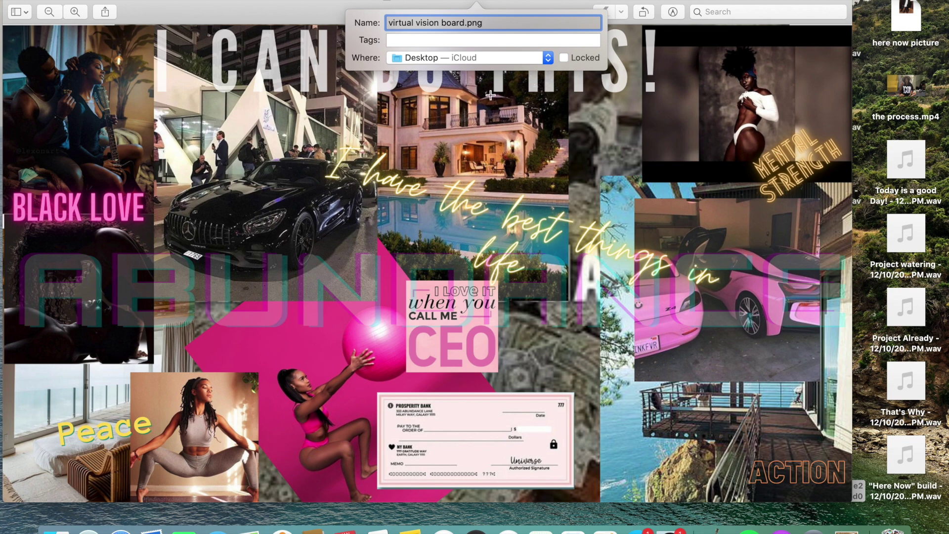
{"action": "key", "text": "Return"}
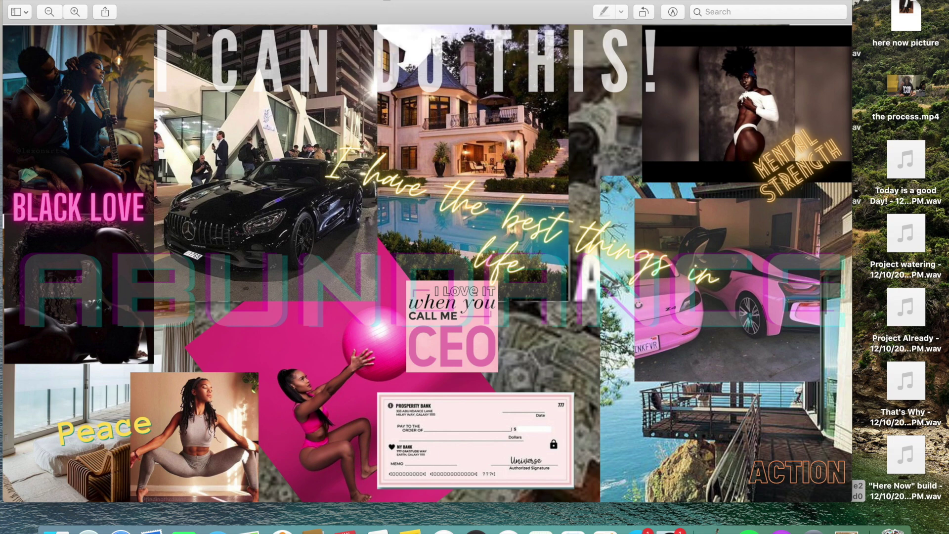
{"action": "left_click", "coordinate": [11, 4]}
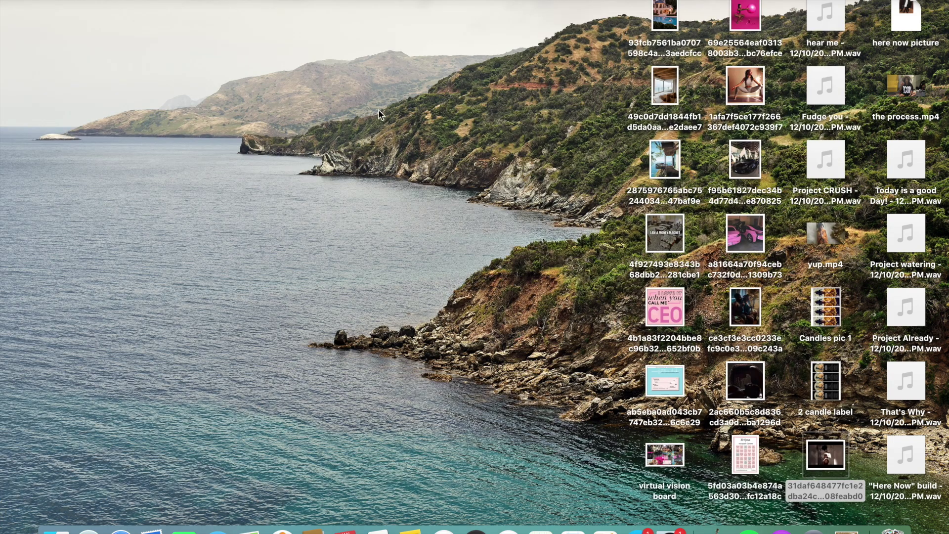
Step: Reopen the virtual vision board image from the desktop and send it by AirDrop to the iPad and the iPhone
{"action": "left_click", "coordinate": [664, 450]}
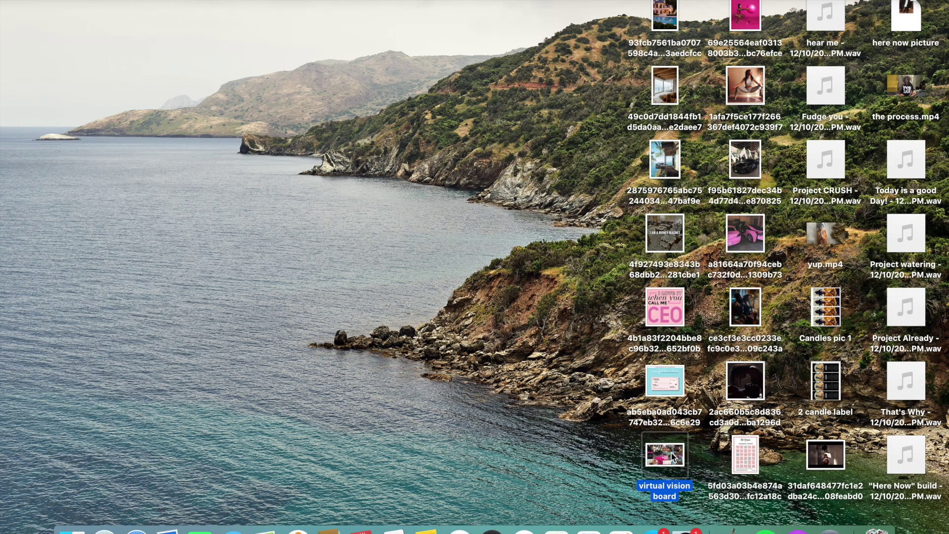
{"action": "double_click", "coordinate": [671, 452]}
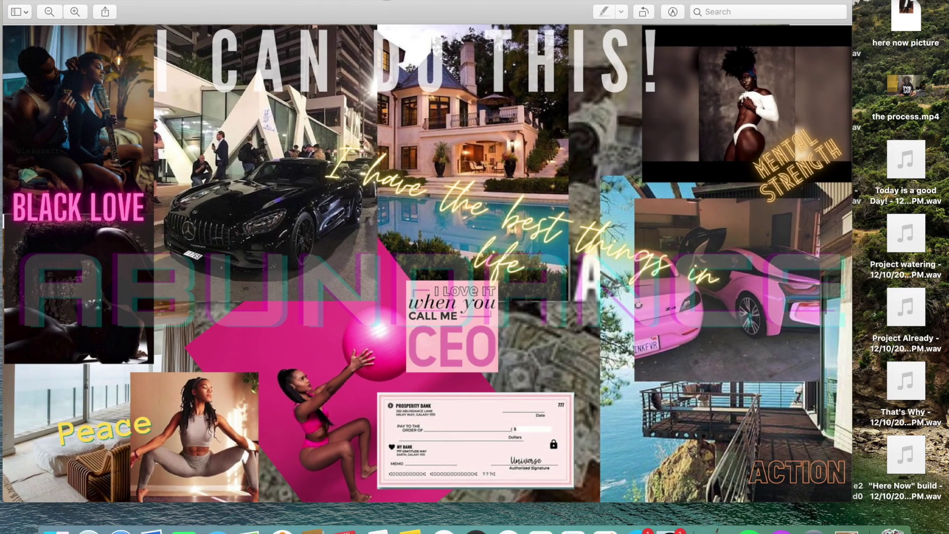
{"action": "left_click", "coordinate": [88, 1]}
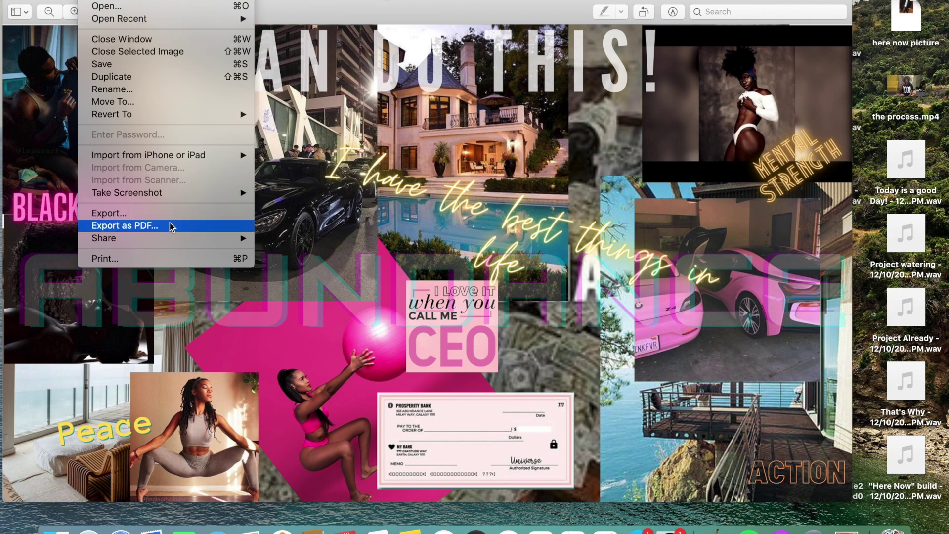
{"action": "mouse_move", "coordinate": [163, 242]}
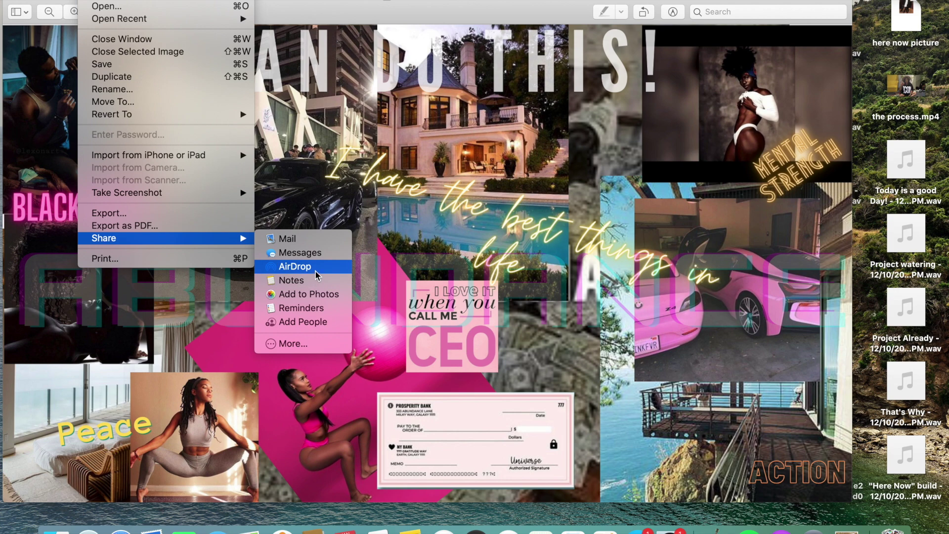
{"action": "left_click", "coordinate": [315, 272]}
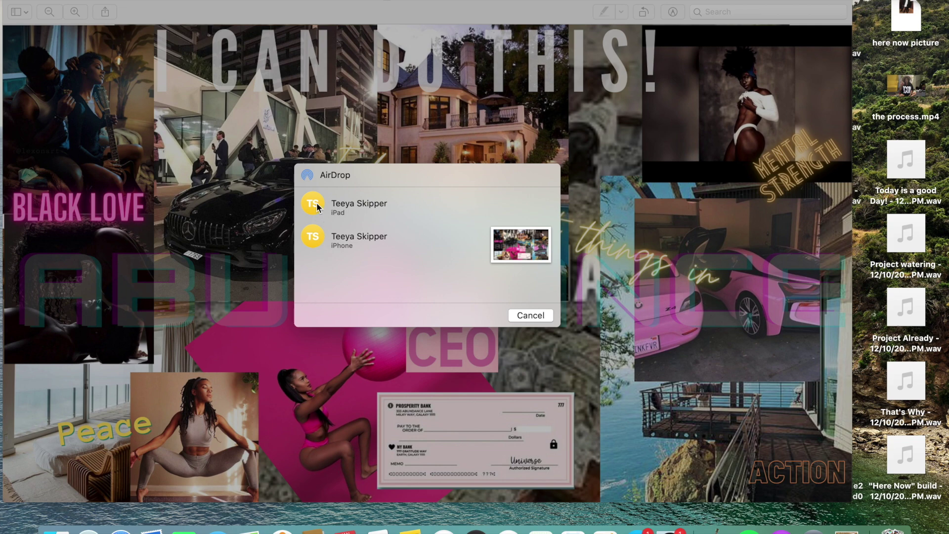
{"action": "left_click", "coordinate": [317, 207]}
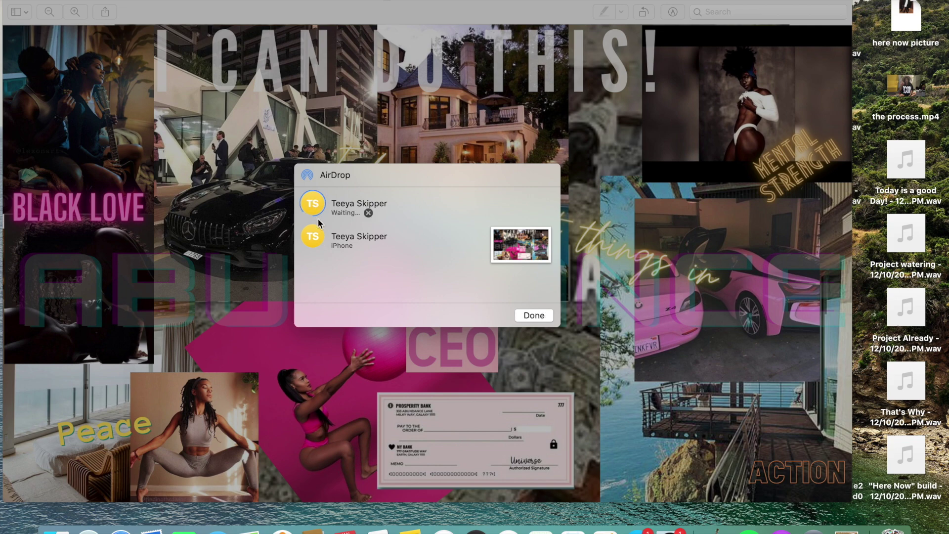
{"action": "left_click", "coordinate": [317, 242]}
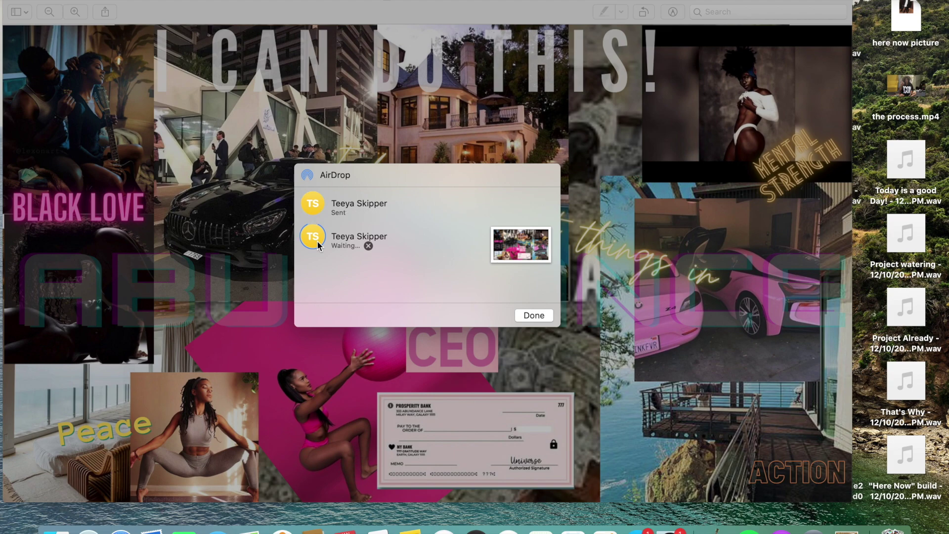